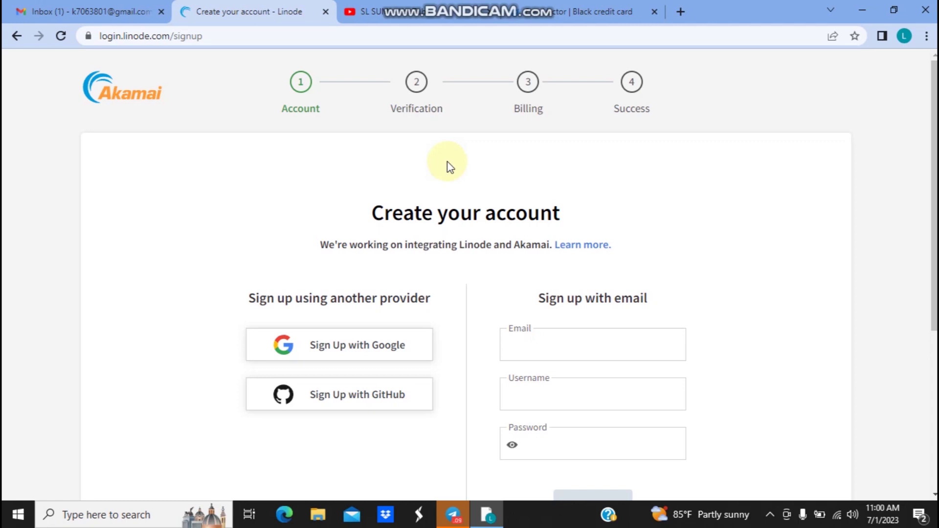
# - Enter the account email address and a username on the Create your account form
pyautogui.scroll(-5, 434, 175)
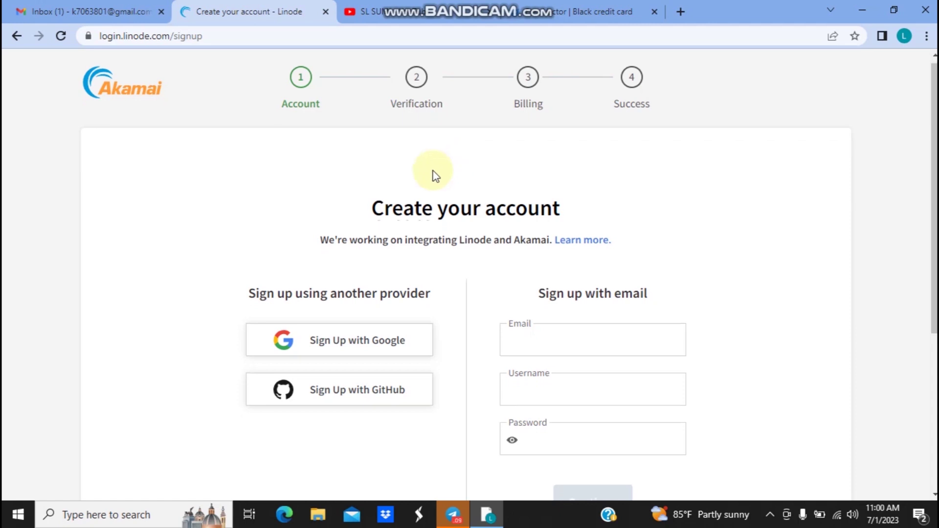
pyautogui.scroll(3, 562, 240)
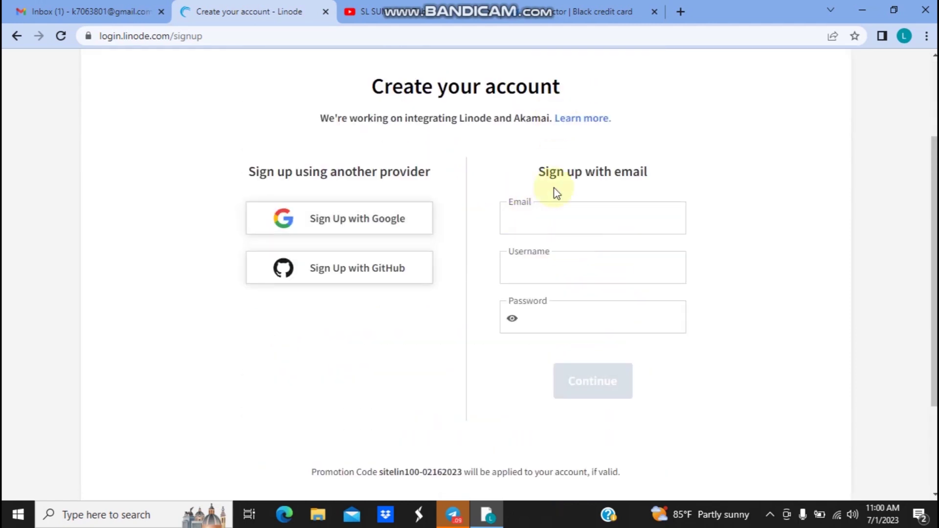
pyautogui.scroll(2, 484, 323)
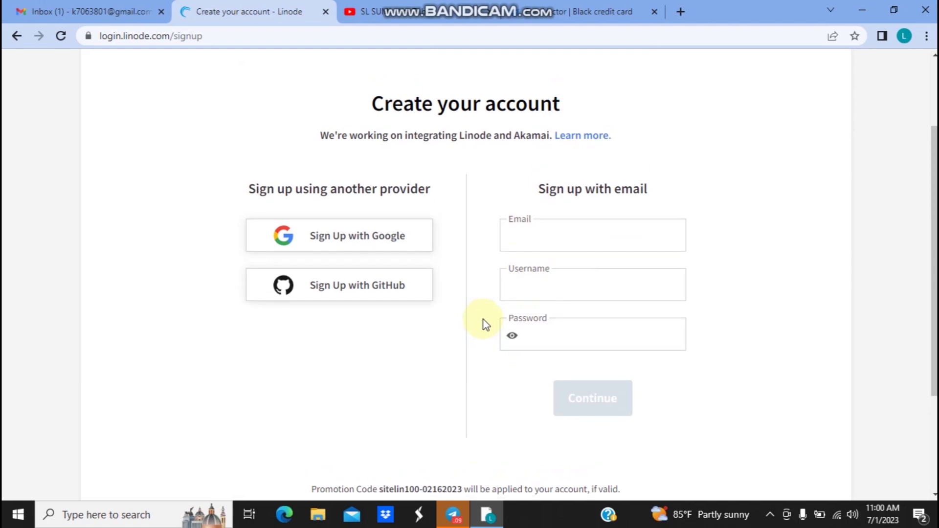
pyautogui.click(509, 269)
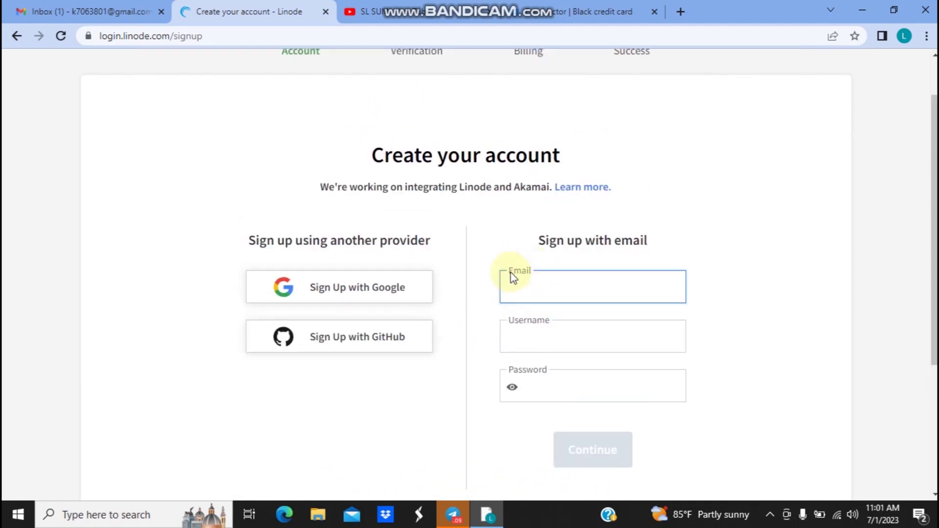
pyautogui.moveTo(507, 272); pyautogui.dragTo(526, 274)
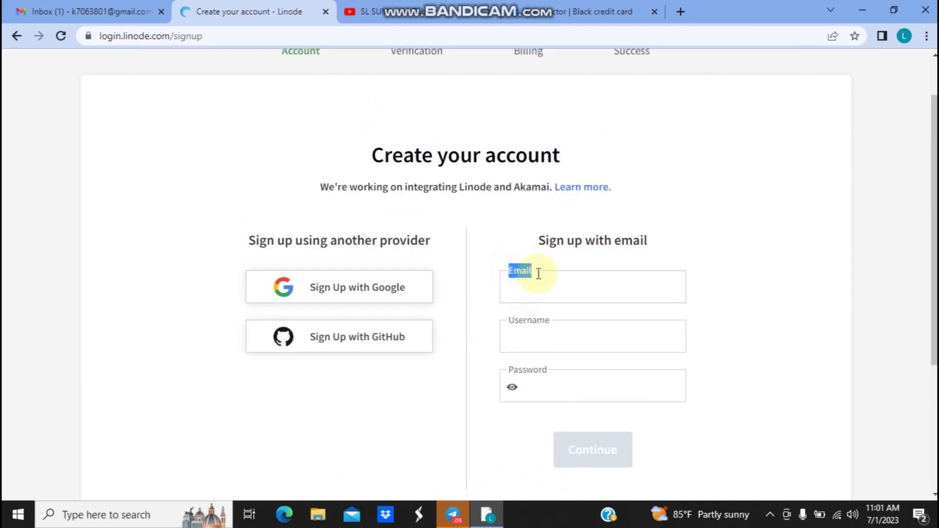
pyautogui.click(516, 294)
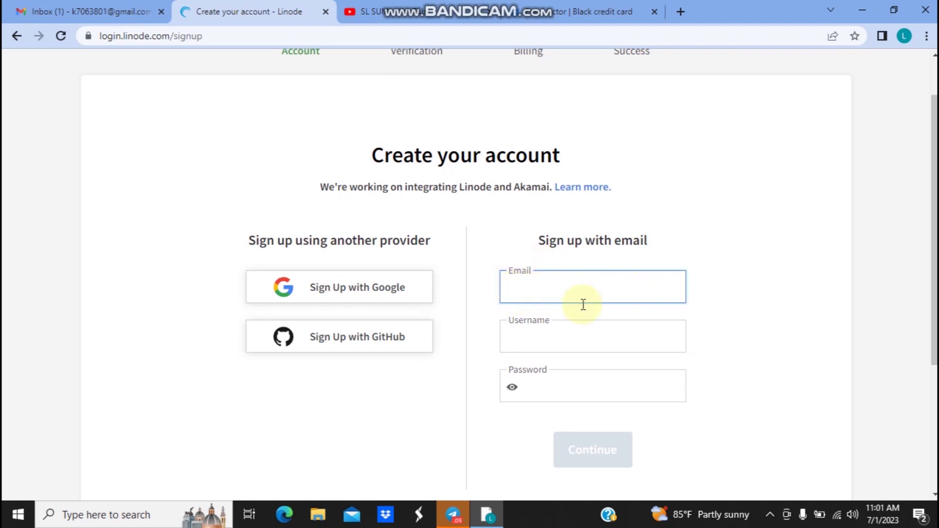
pyautogui.moveTo(509, 320); pyautogui.dragTo(546, 327)
pyautogui.click(548, 329)
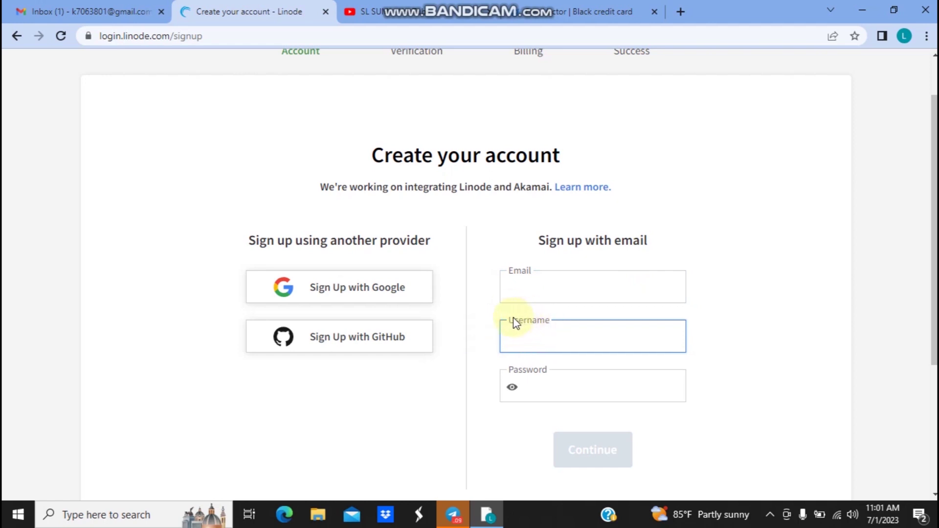
pyautogui.moveTo(511, 323); pyautogui.dragTo(541, 325)
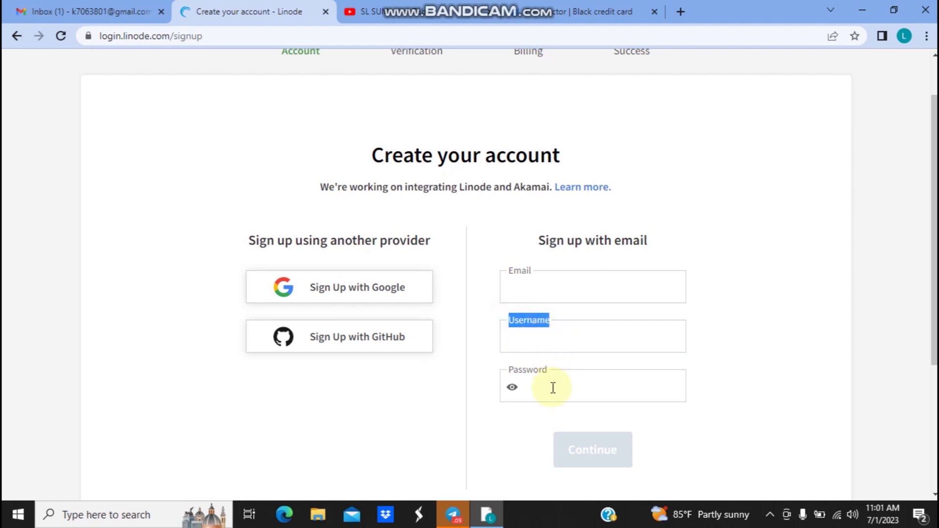
# - Enter the account password so its strength is rated Excellent
pyautogui.moveTo(509, 371); pyautogui.dragTo(547, 371)
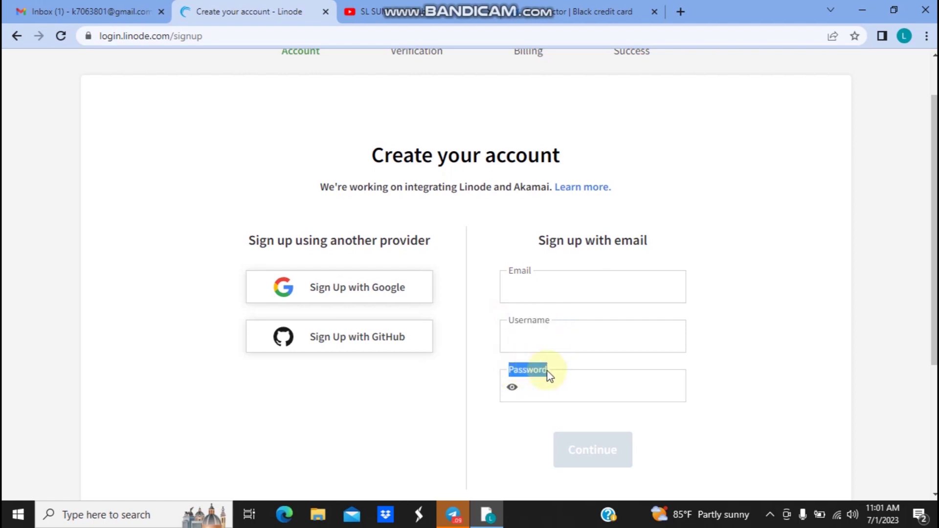
pyautogui.click(544, 389)
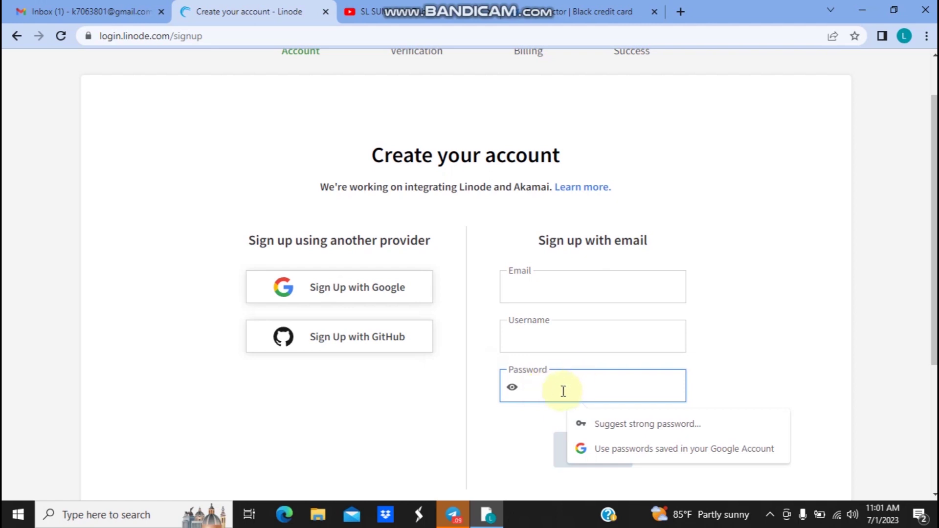
pyautogui.doubleClick(597, 450)
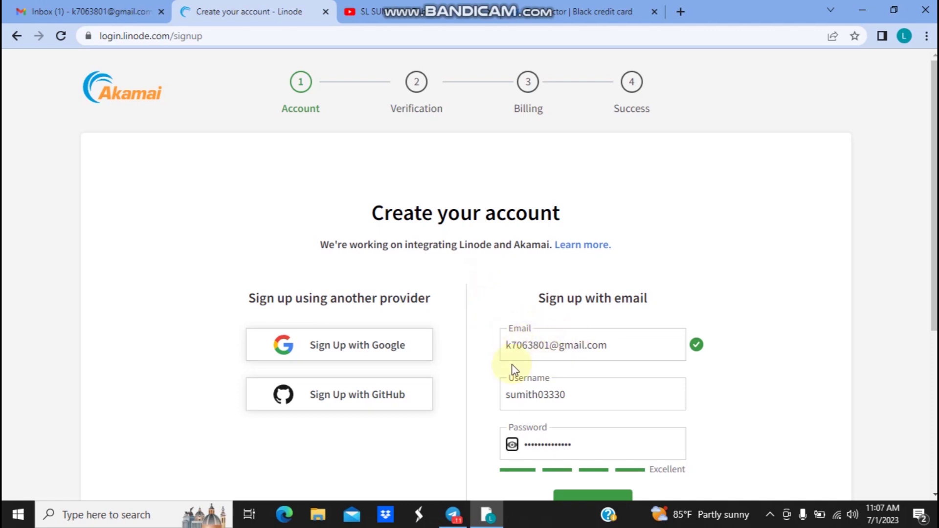
# - Reveal and re-hide the password to check it, then submit the form with Continue
pyautogui.scroll(-1, 513, 371)
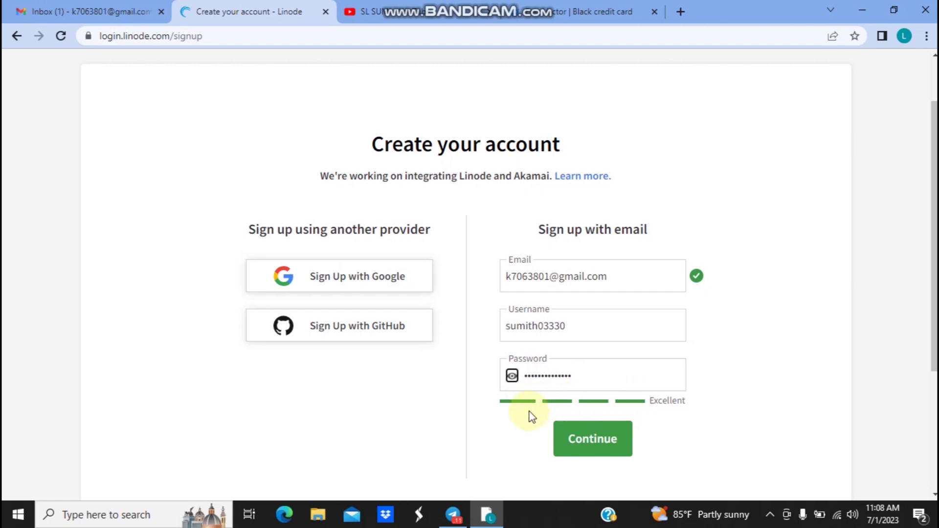
pyautogui.click(512, 376)
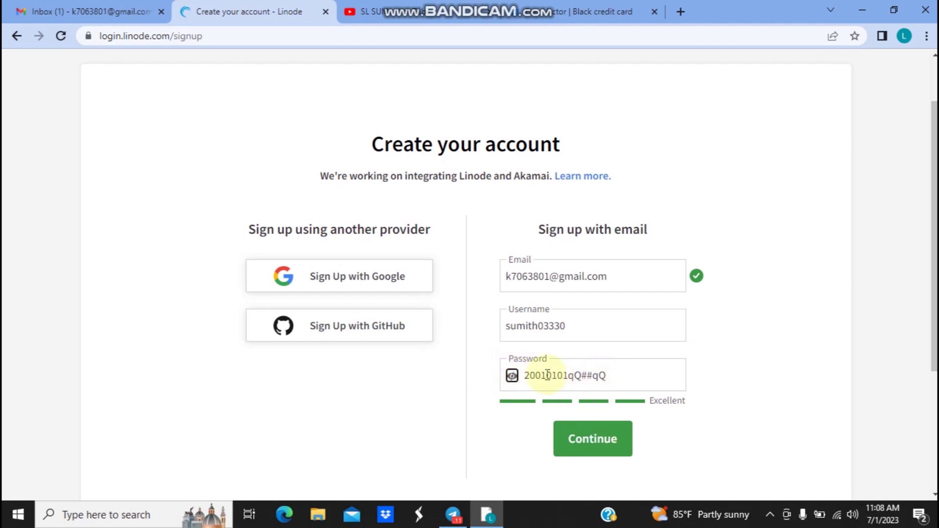
pyautogui.click(512, 376)
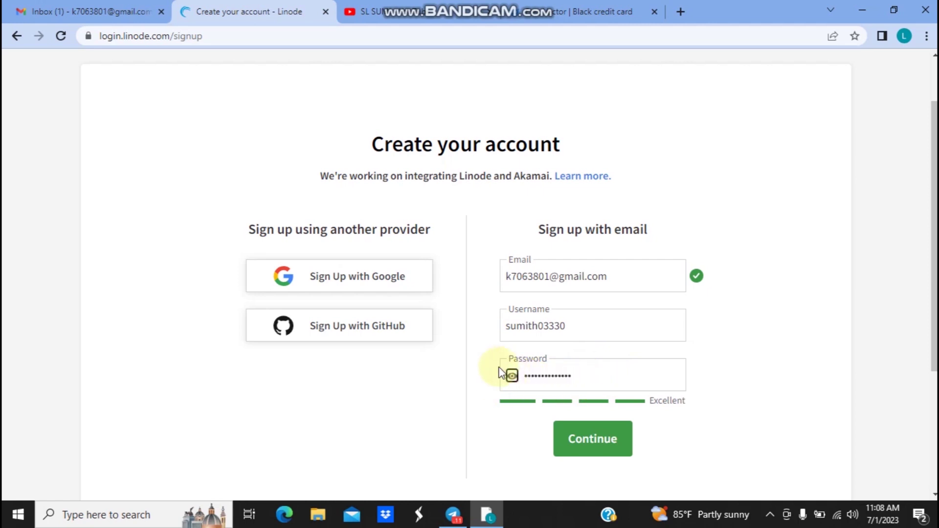
pyautogui.click(590, 442)
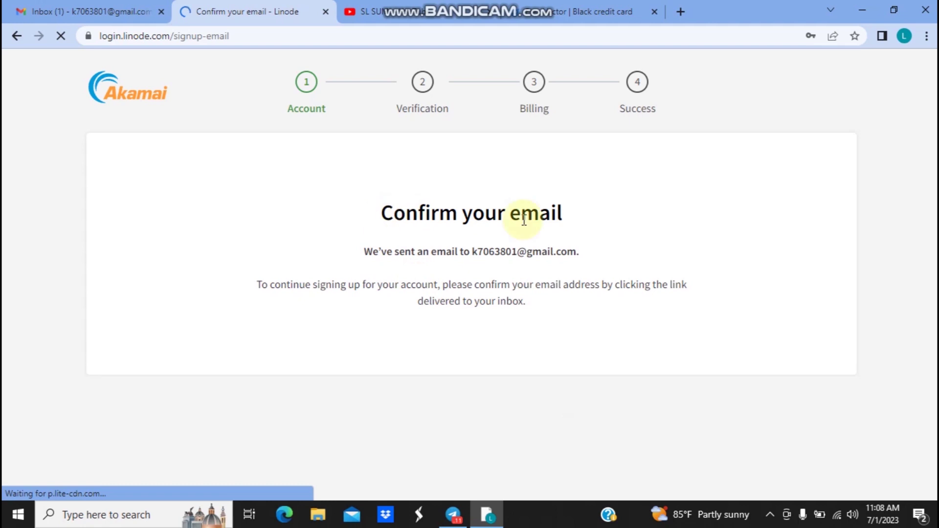
# - Highlight text on the Confirm your email page, then switch to the Gmail inbox tab
pyautogui.click(469, 217)
pyautogui.moveTo(381, 215); pyautogui.dragTo(556, 216)
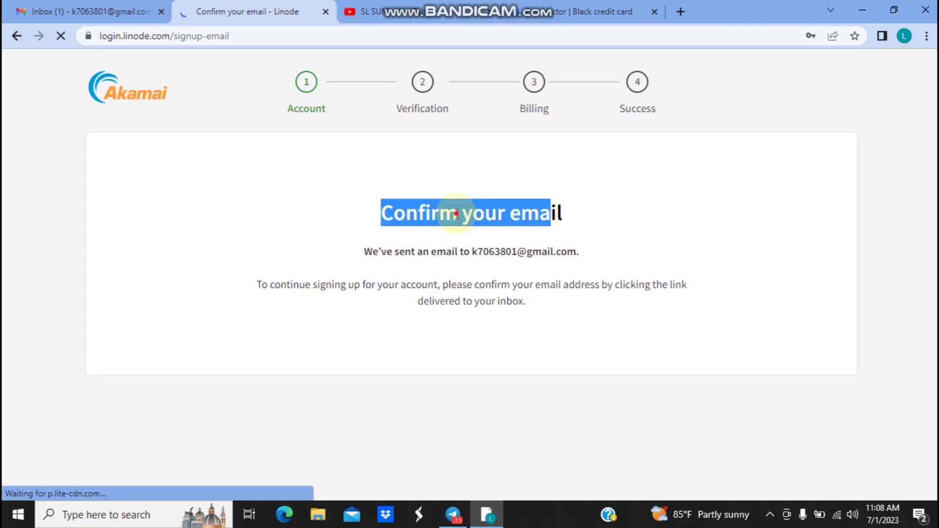
pyautogui.click(379, 188)
pyautogui.doubleClick(378, 192)
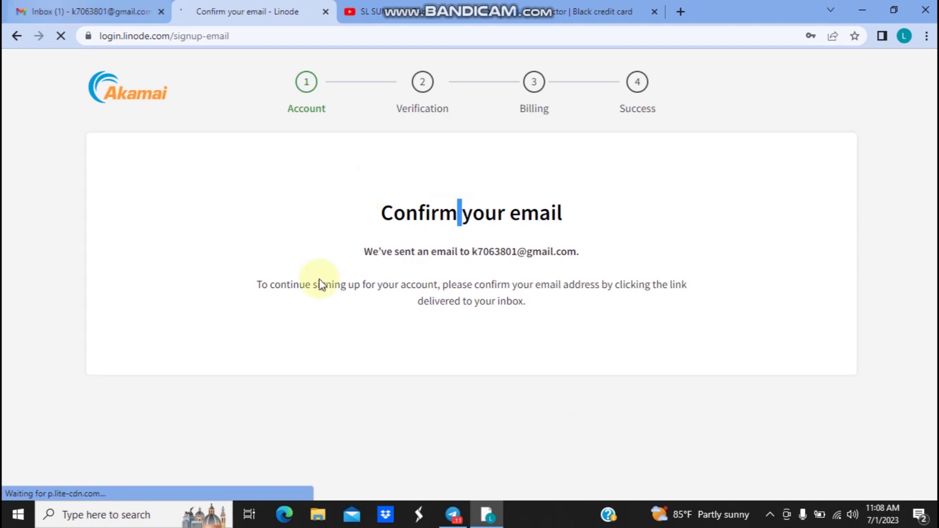
pyautogui.hotkey('ctrl', '1')
pyautogui.click(621, 139)
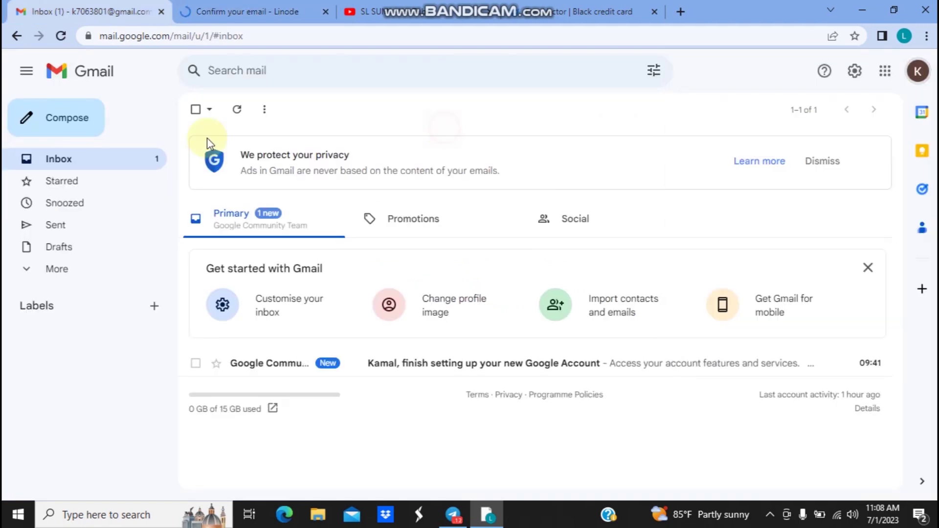
# - Refresh Gmail, open 'Confirm your Linode Cloud account' and follow its Confirm Email link
pyautogui.click(237, 111)
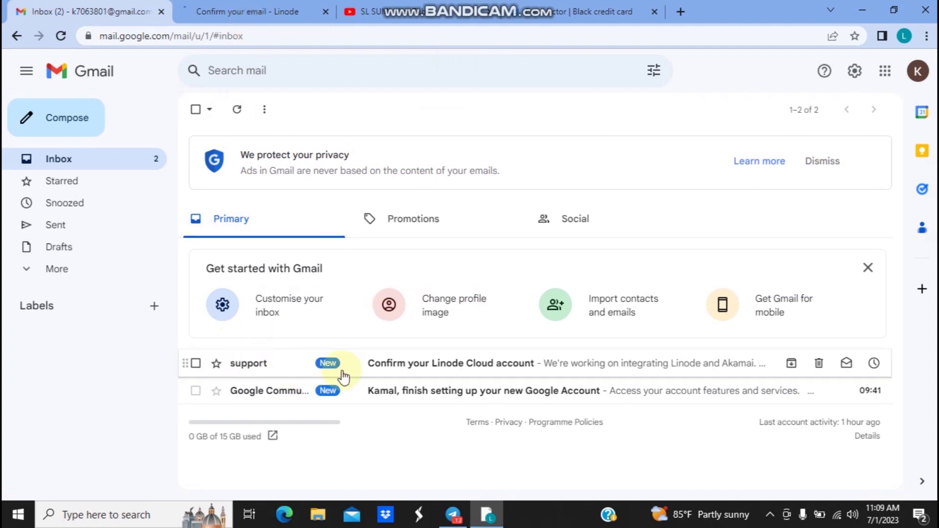
pyautogui.click(408, 365)
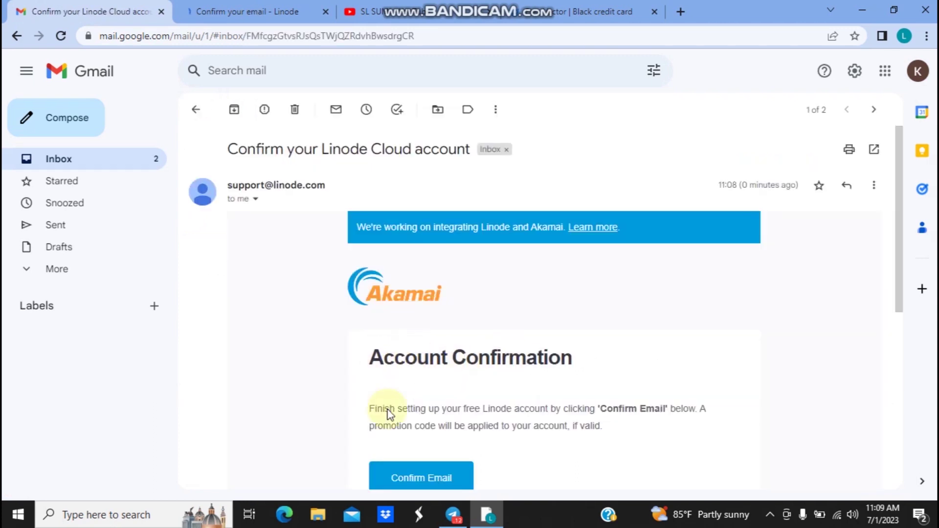
pyautogui.scroll(-1, 392, 411)
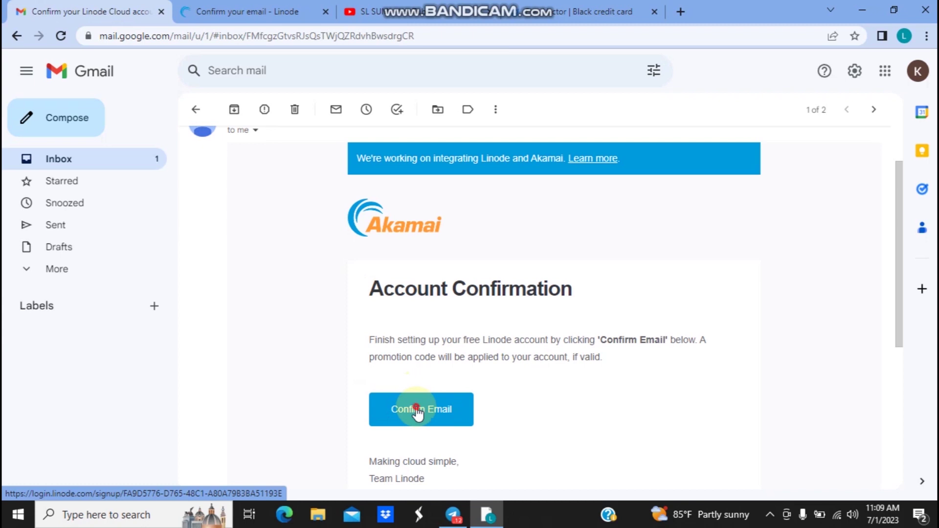
pyautogui.click(417, 411)
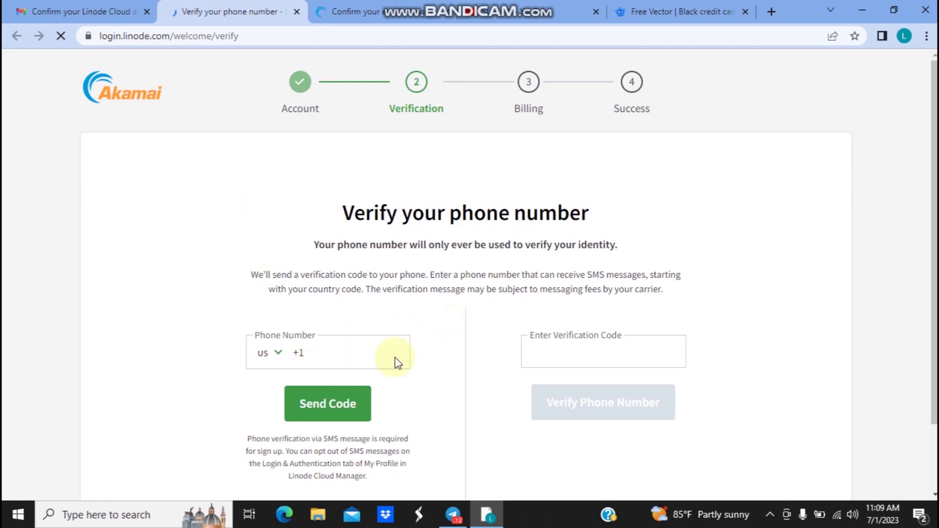
# - Set the phone country code to LK +94 and enter the mobile number after it
pyautogui.scroll(-1, 398, 363)
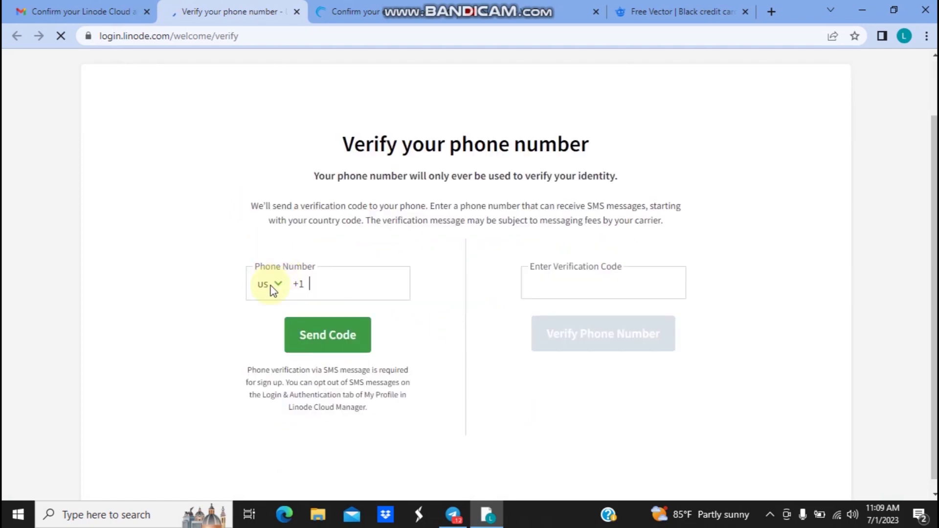
pyautogui.click(277, 282)
pyautogui.click(278, 284)
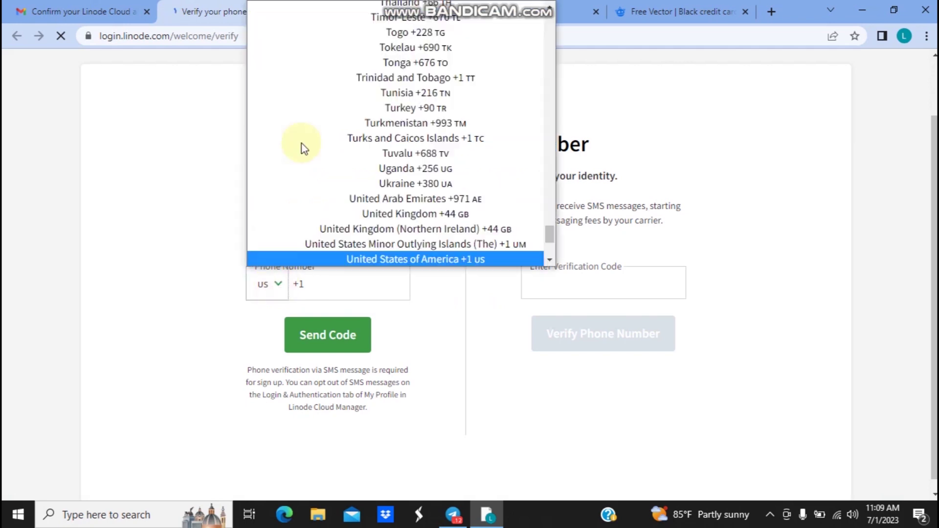
pyautogui.click(351, 171)
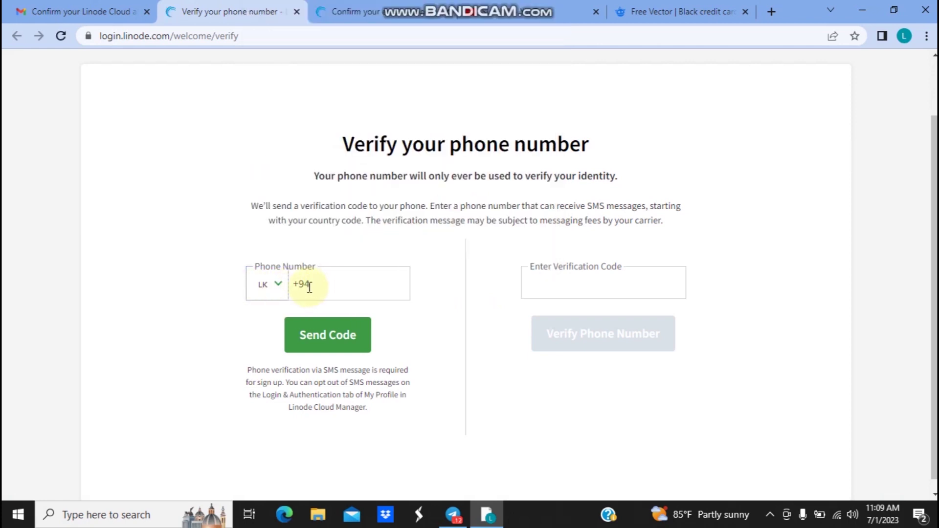
pyautogui.click(336, 282)
pyautogui.click(331, 280)
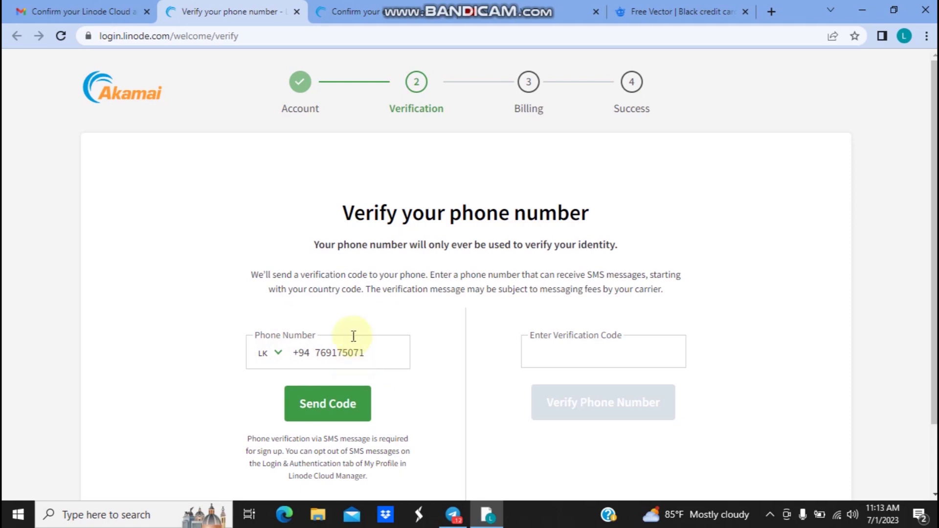
# - Send the SMS code, enter the received verification code and verify the phone number
pyautogui.click(307, 419)
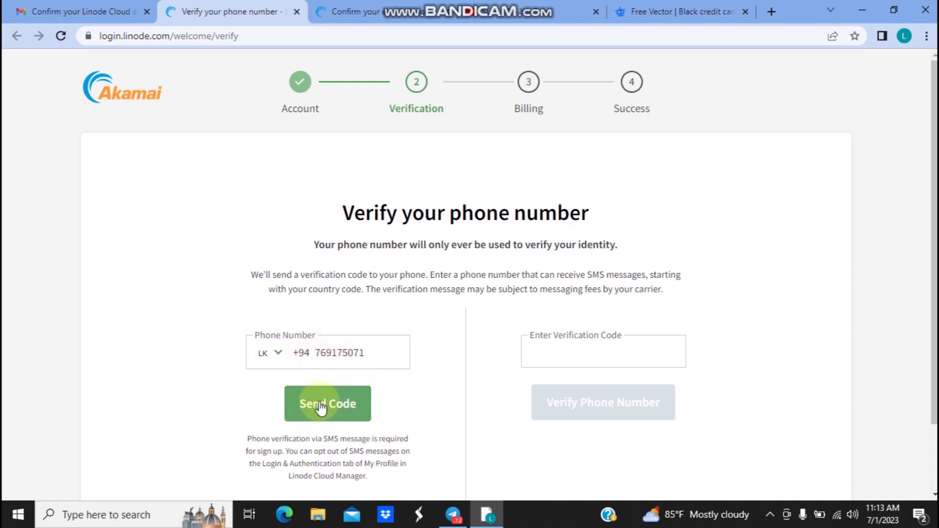
pyautogui.click(324, 402)
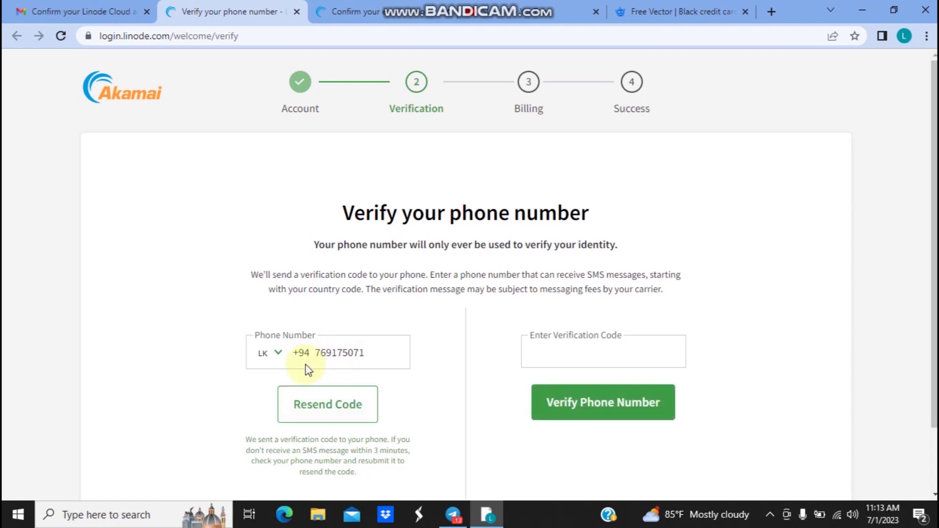
pyautogui.click(555, 355)
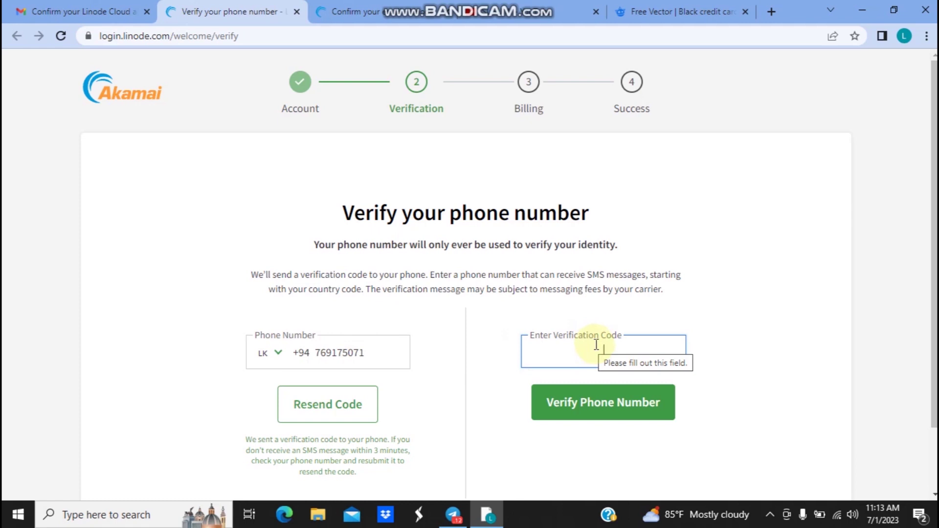
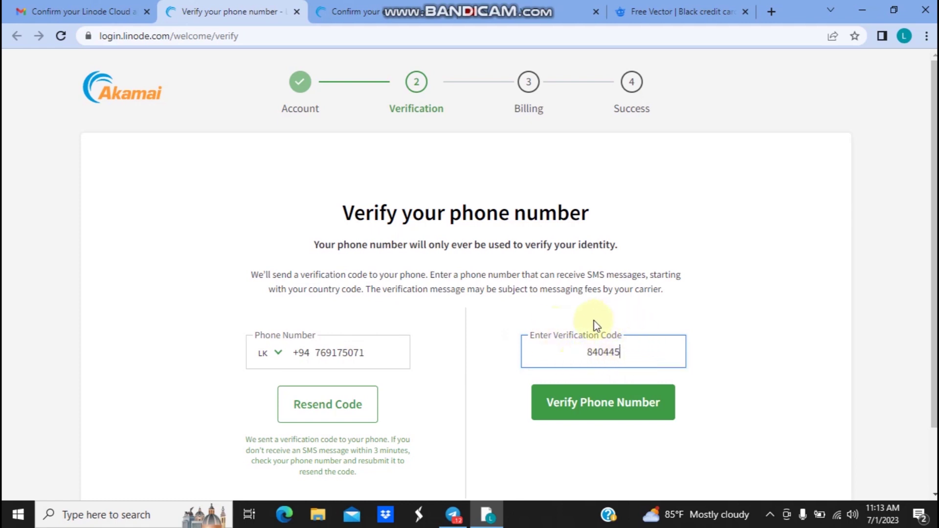
pyautogui.click(596, 411)
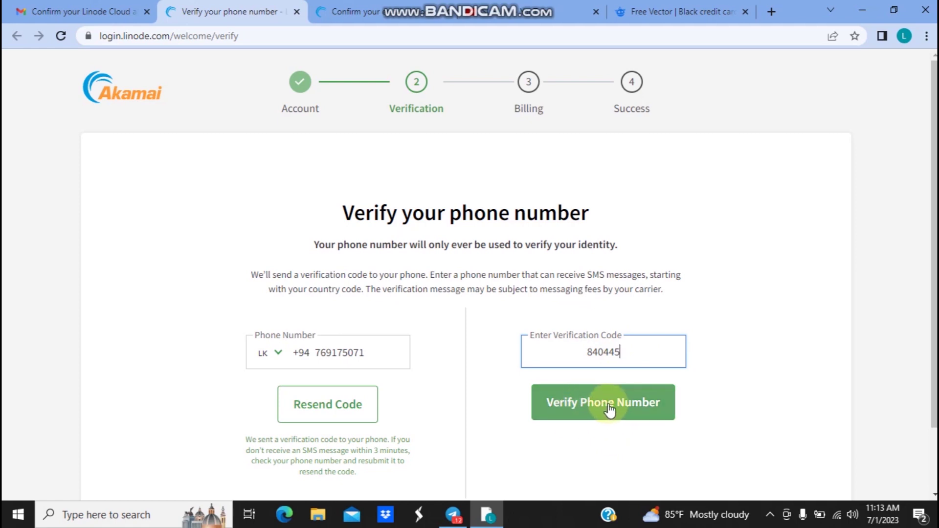
pyautogui.click(608, 405)
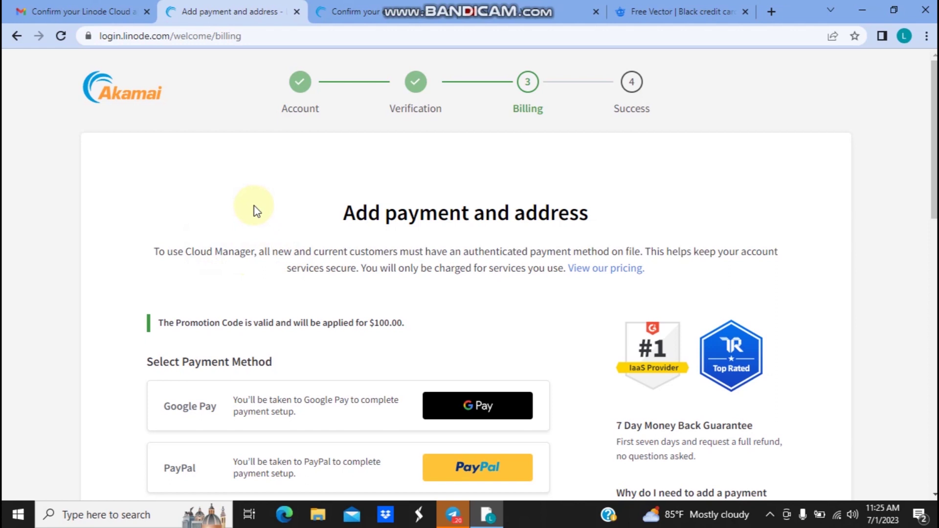
pyautogui.scroll(-3, 252, 225)
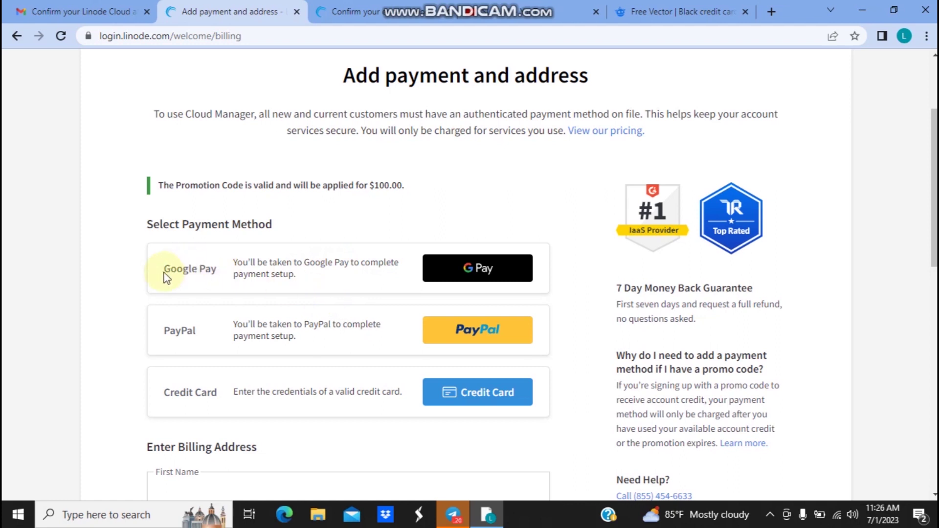
pyautogui.moveTo(166, 268); pyautogui.dragTo(212, 268)
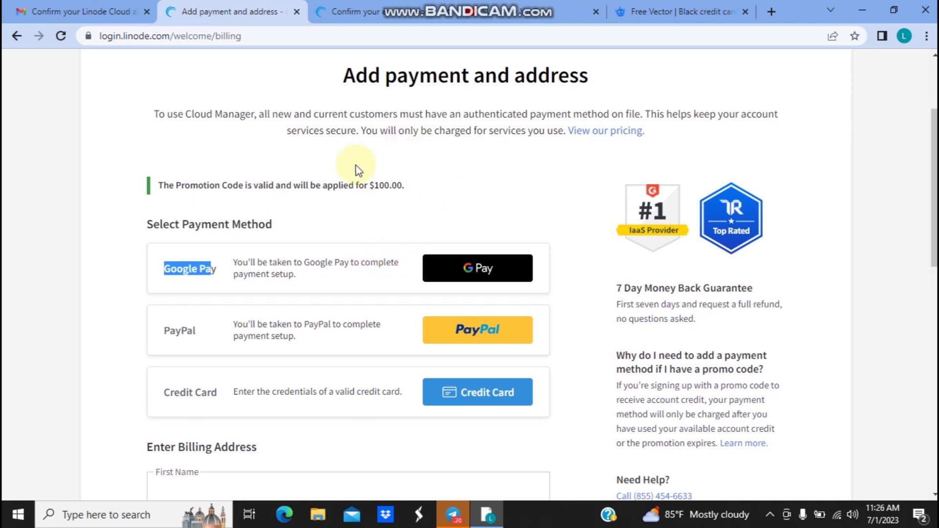
pyautogui.doubleClick(166, 332)
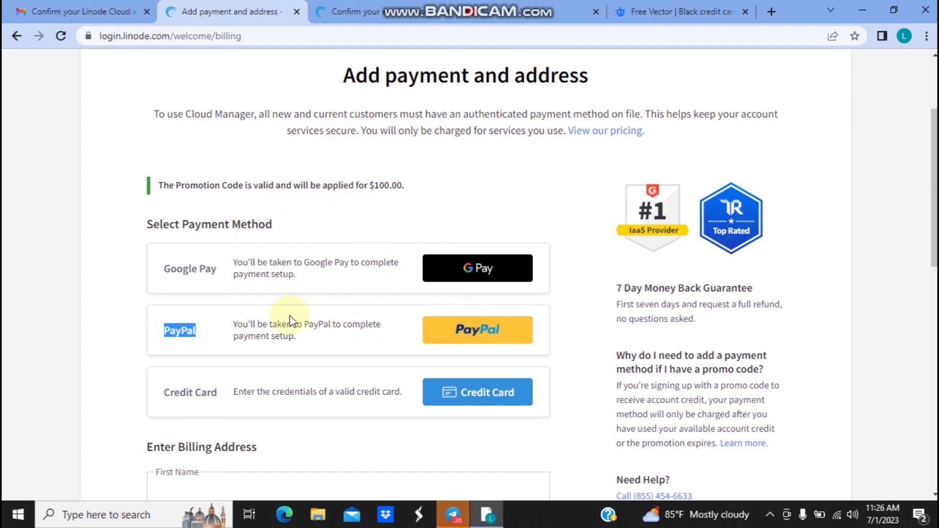
pyautogui.scroll(-1, 208, 318)
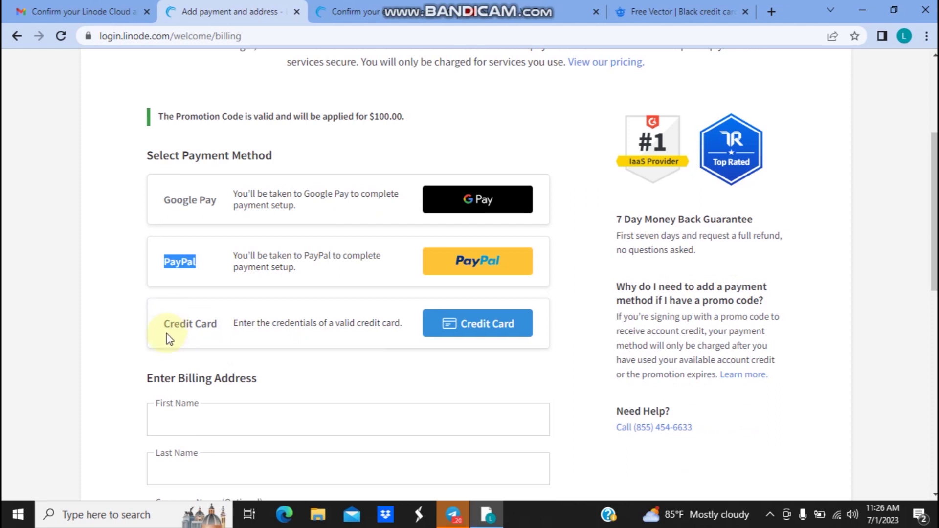
pyautogui.moveTo(165, 329); pyautogui.dragTo(215, 329)
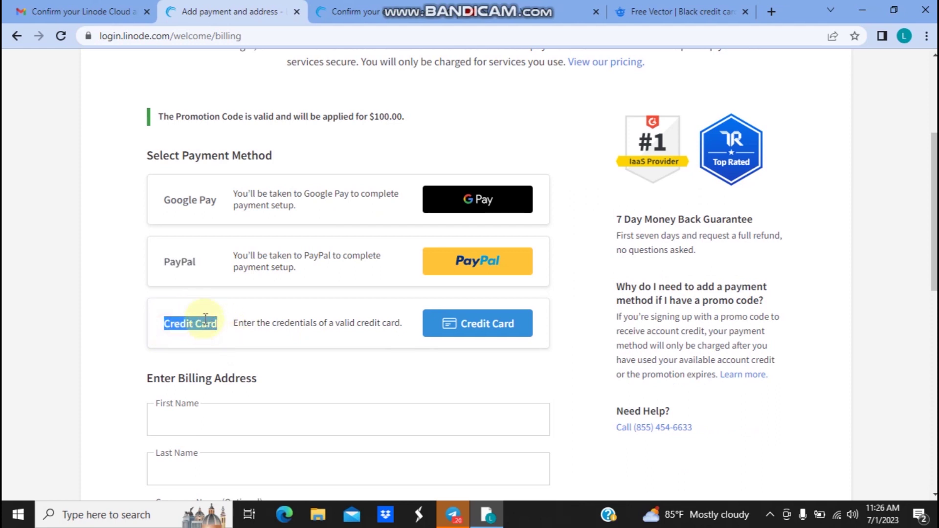
pyautogui.doubleClick(197, 327)
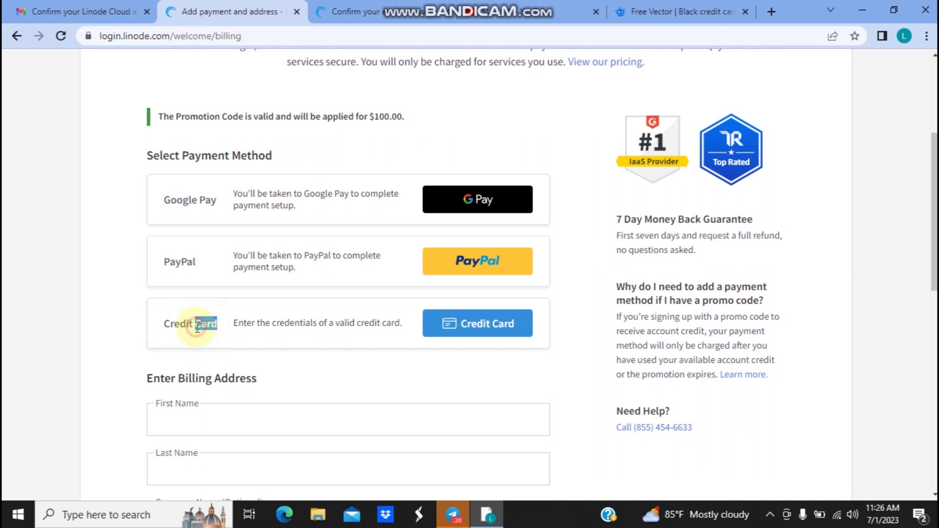
pyautogui.doubleClick(173, 325)
# - Choose Credit Card payment and compare the Card Number field with the sample card image
pyautogui.click(484, 326)
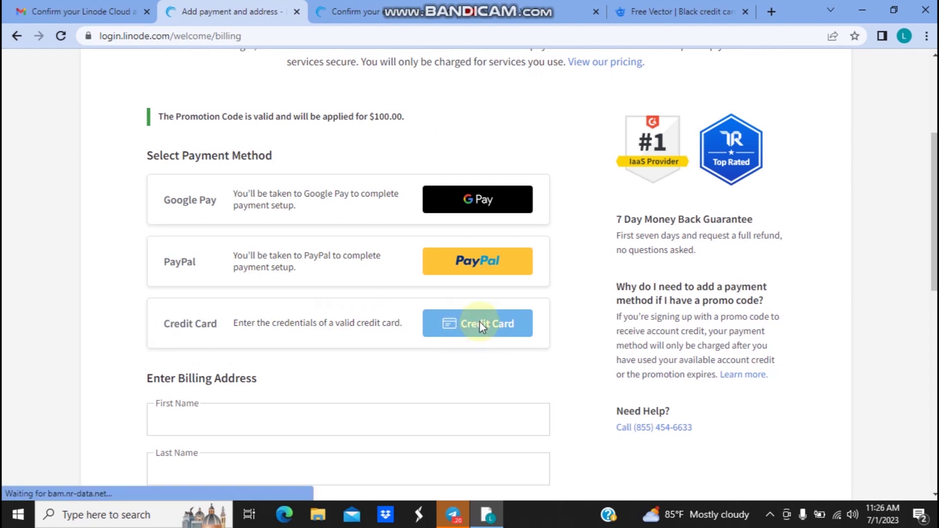
pyautogui.click(195, 244)
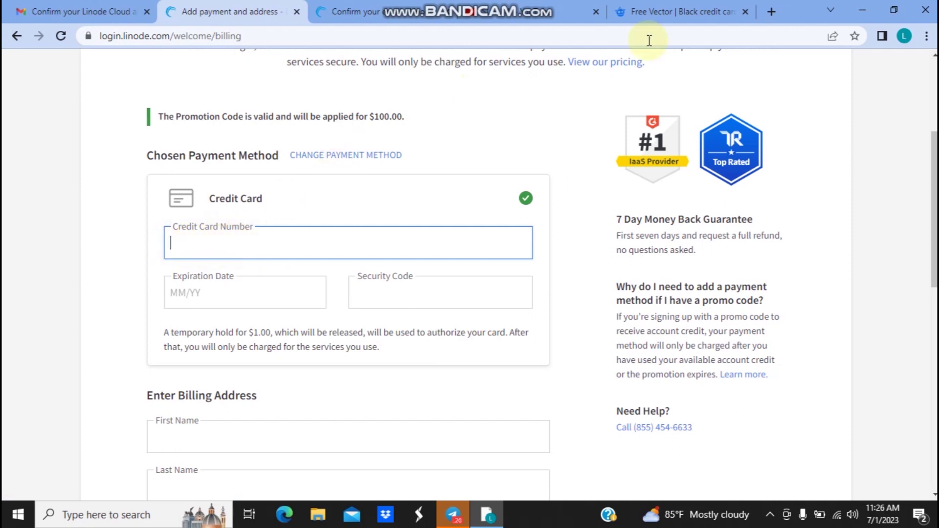
pyautogui.hotkey('ctrl', '4')
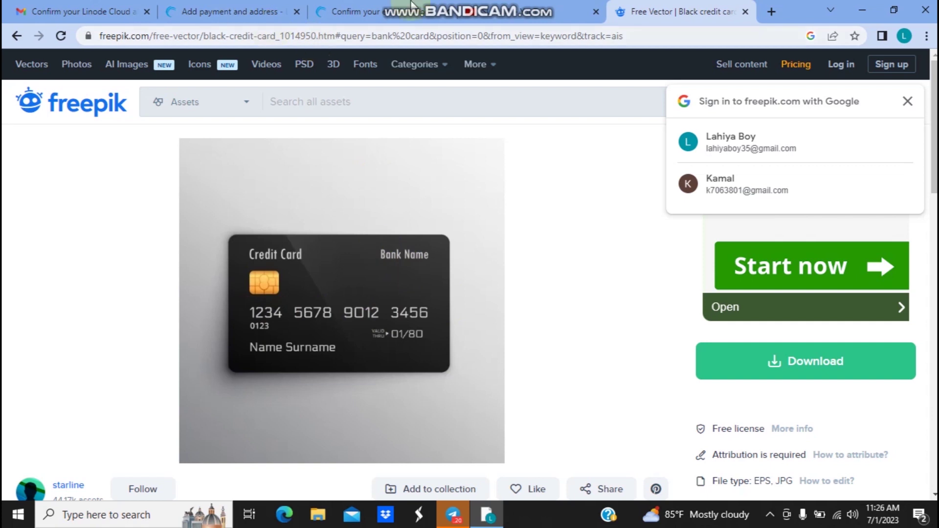
pyautogui.click(230, 11)
pyautogui.click(203, 236)
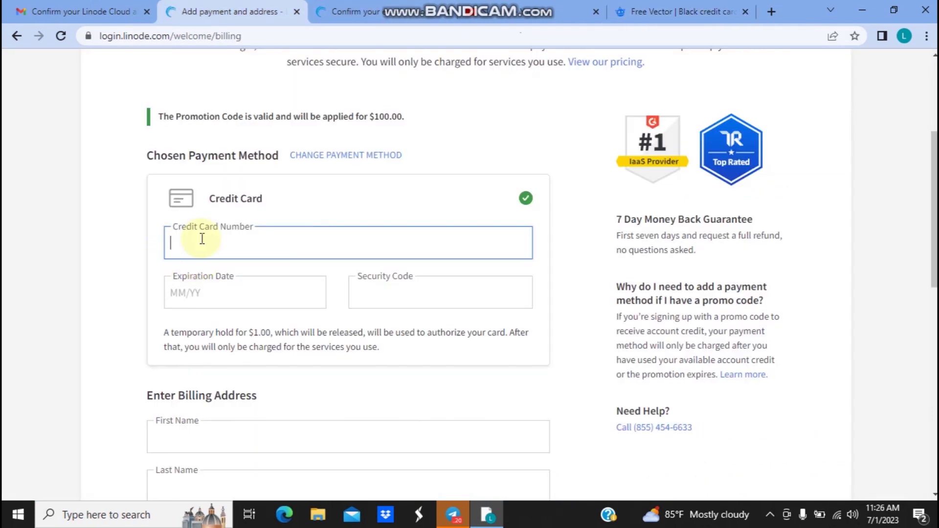
pyautogui.moveTo(176, 234); pyautogui.dragTo(254, 230)
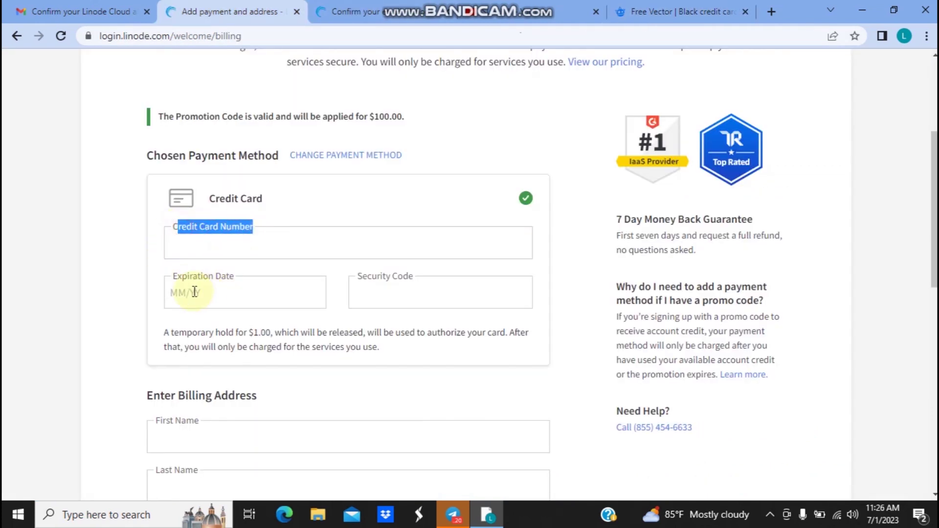
pyautogui.moveTo(176, 286); pyautogui.dragTo(231, 272)
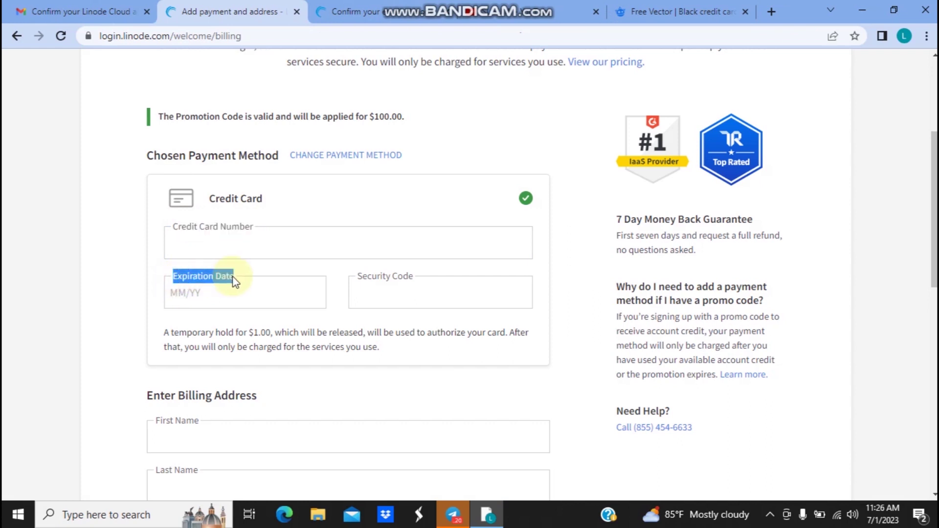
# - Check the Expiration Date and Security Code fields against the sample card image
pyautogui.click(193, 292)
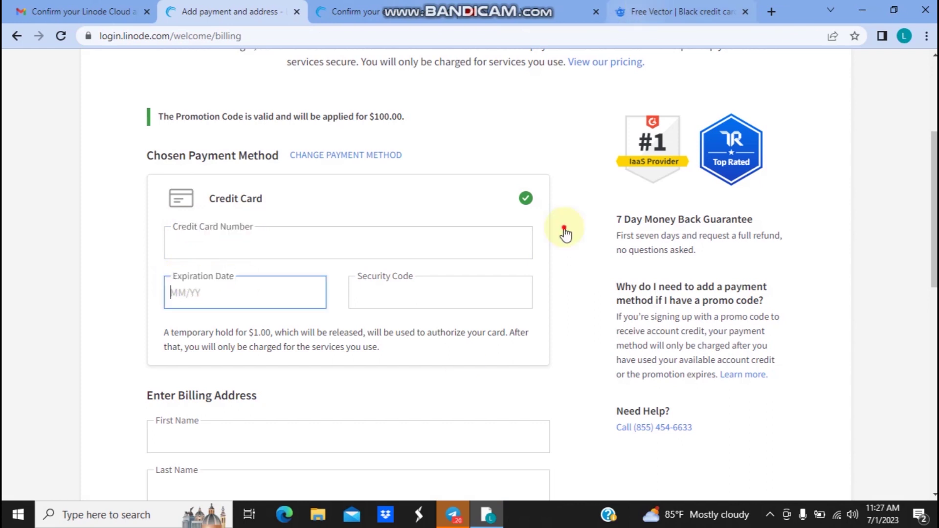
pyautogui.hotkey('ctrl', '4')
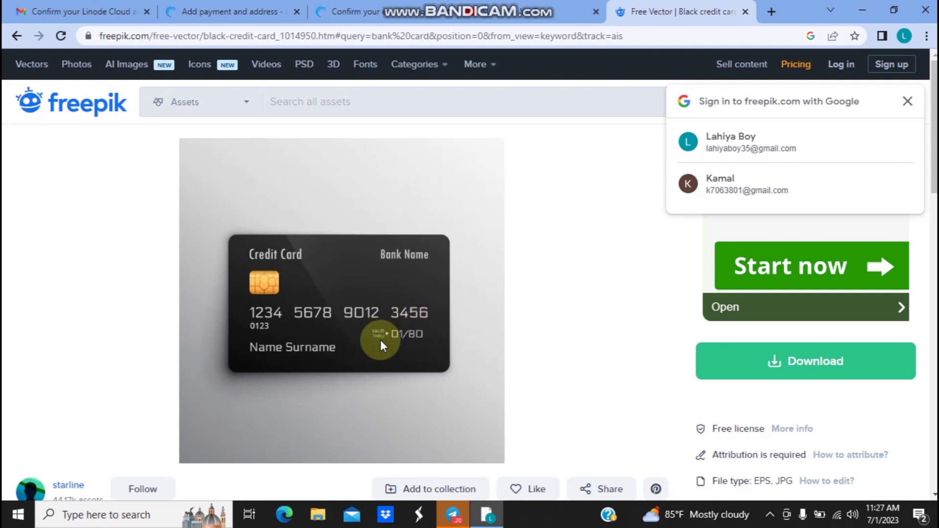
pyautogui.click(235, 12)
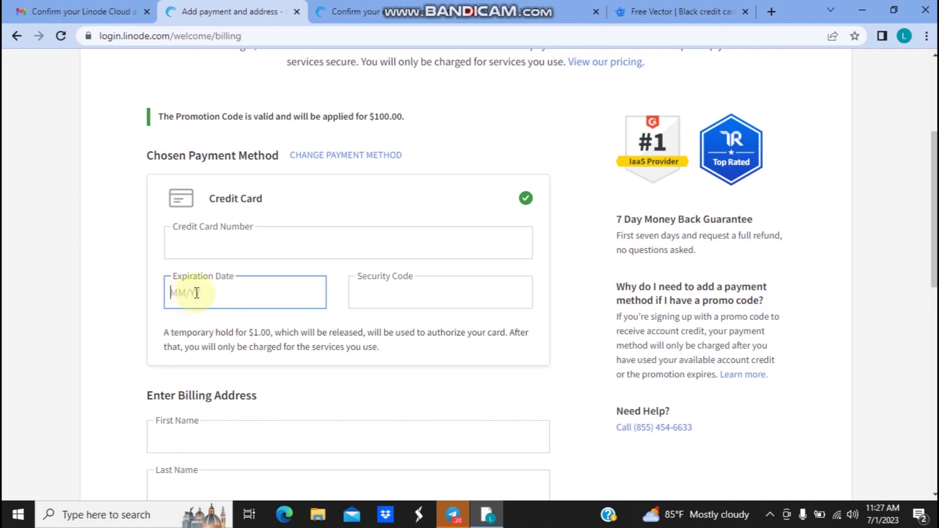
pyautogui.moveTo(177, 277); pyautogui.dragTo(230, 277)
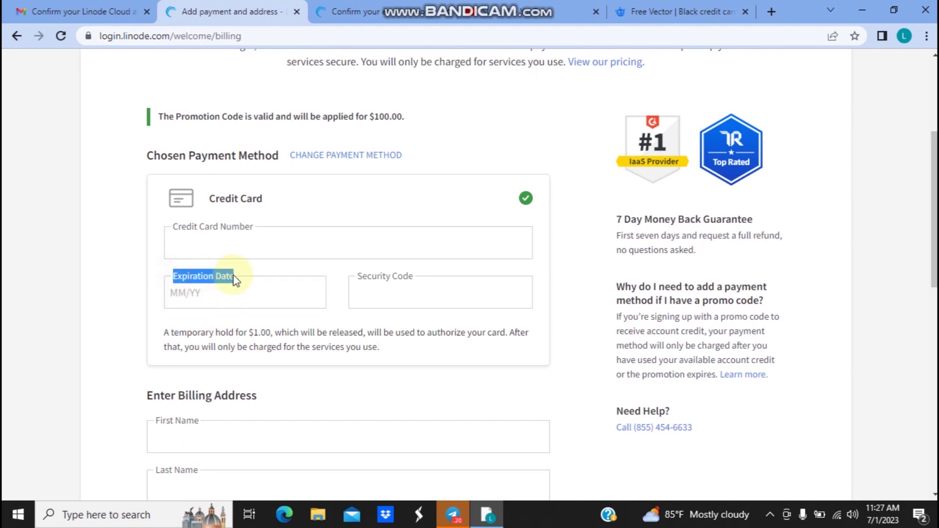
pyautogui.moveTo(359, 277); pyautogui.dragTo(415, 281)
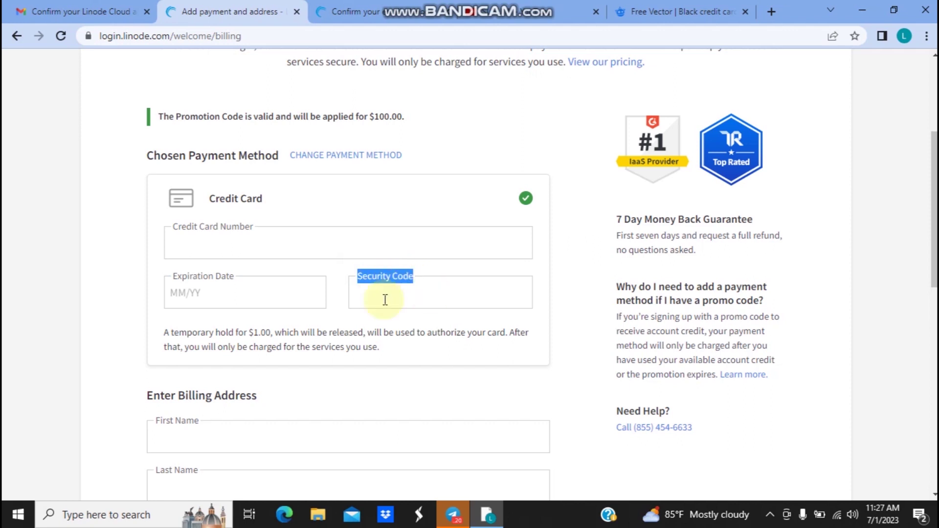
pyautogui.click(395, 294)
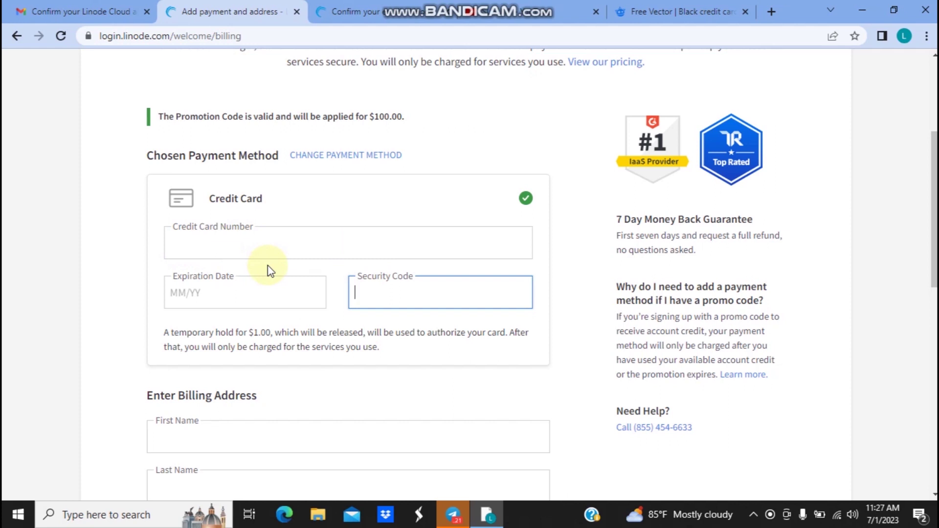
pyautogui.scroll(-3, 277, 284)
pyautogui.scroll(2, 220, 331)
pyautogui.scroll(-2, 222, 332)
# - Point out the billing First Name, Last Name and optional Company Name fields
pyautogui.click(191, 299)
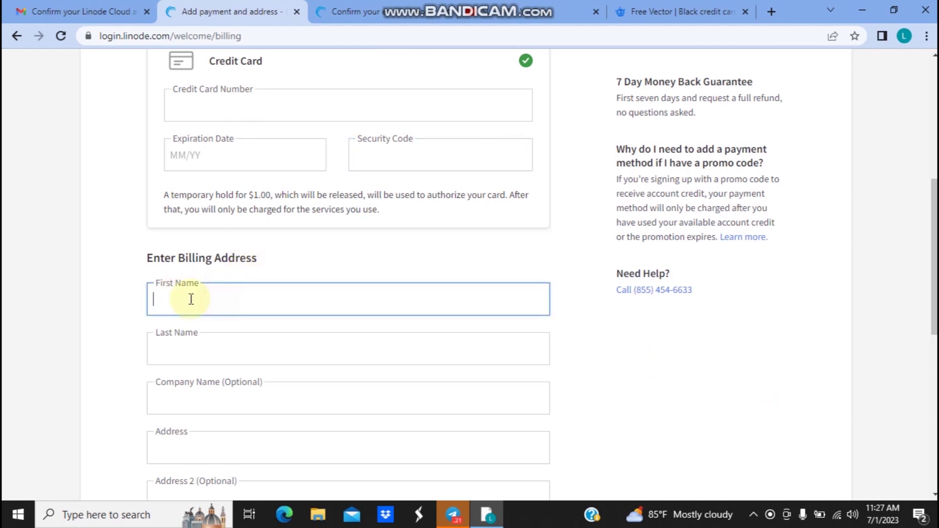
pyautogui.tripleClick(193, 284)
pyautogui.click(173, 301)
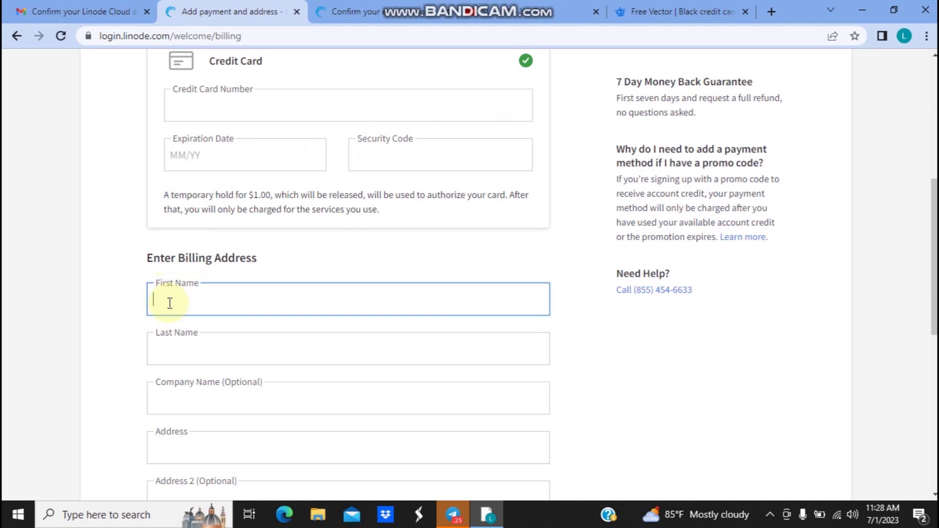
pyautogui.scroll(-1, 172, 286)
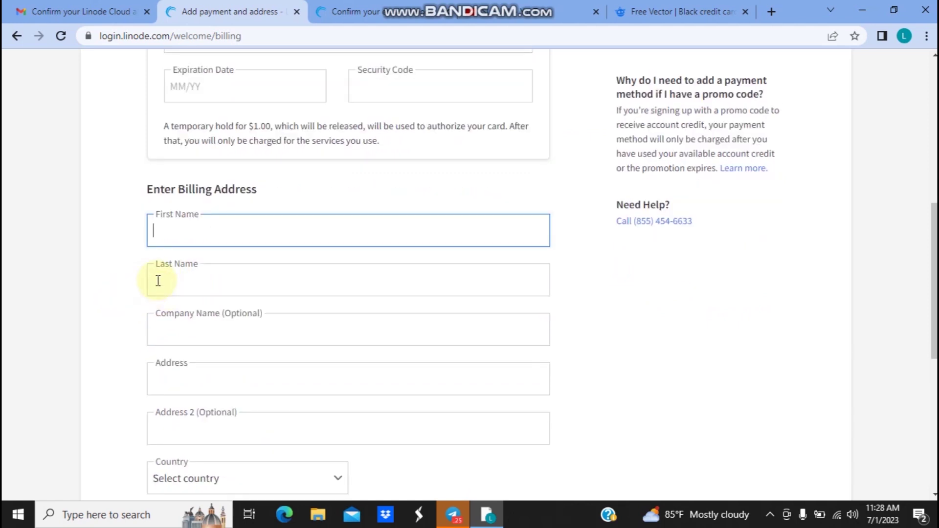
pyautogui.moveTo(155, 264); pyautogui.dragTo(192, 272)
pyautogui.click(176, 278)
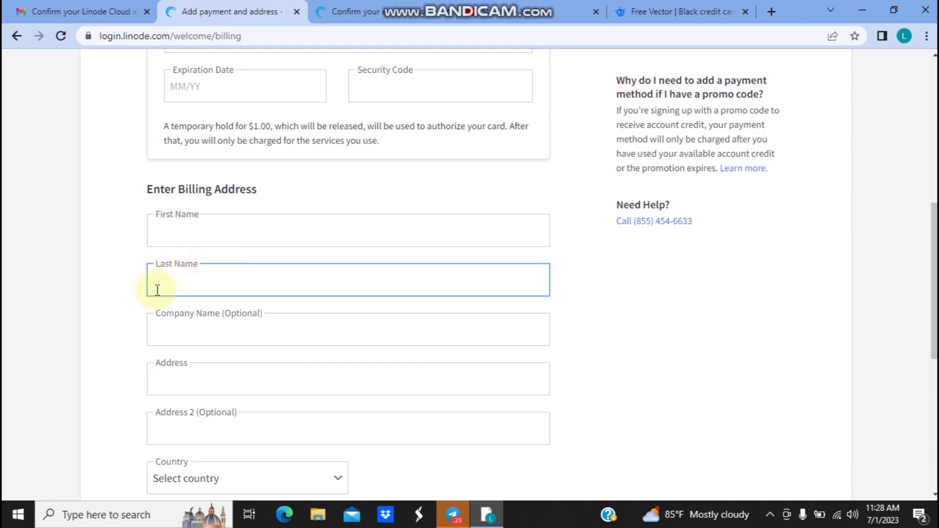
pyautogui.scroll(-1, 142, 294)
pyautogui.moveTo(158, 250); pyautogui.dragTo(219, 253)
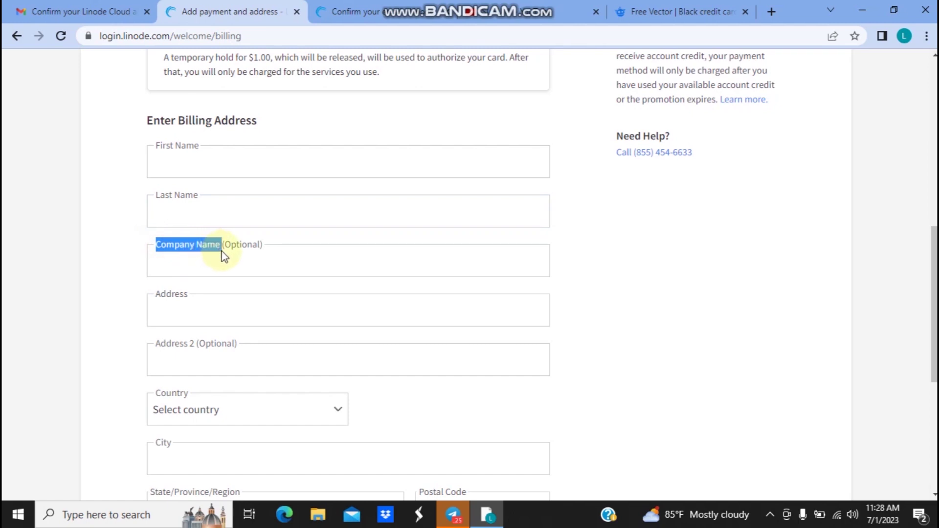
pyautogui.click(208, 254)
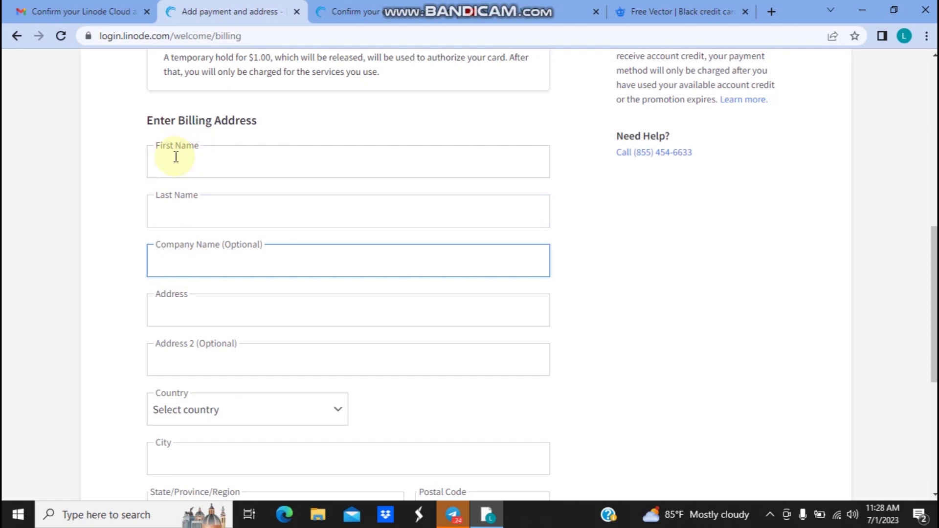
pyautogui.moveTo(161, 251); pyautogui.dragTo(220, 250)
# - Point out the Address 1 and Address 2 fields, and open and close the Country list unchanged
pyautogui.scroll(-1, 136, 283)
pyautogui.moveTo(157, 232); pyautogui.dragTo(187, 236)
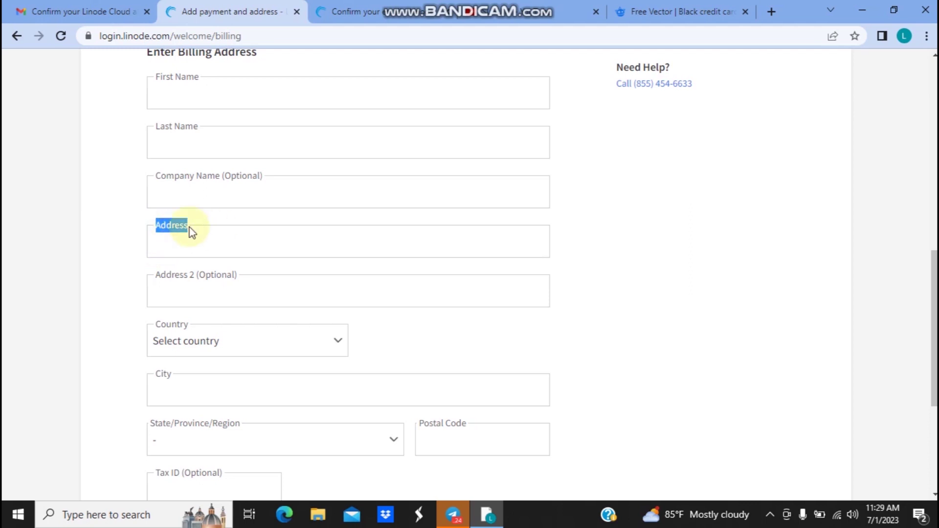
pyautogui.moveTo(156, 280); pyautogui.dragTo(198, 279)
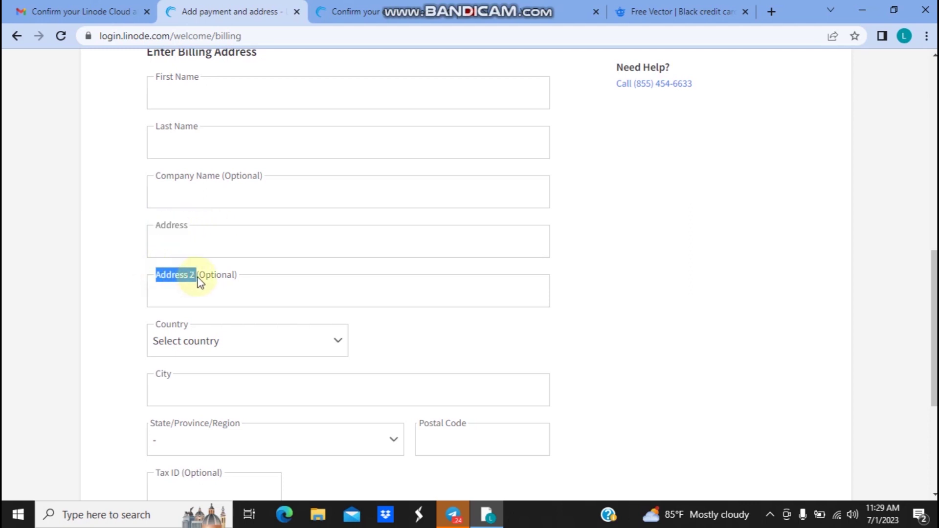
pyautogui.click(173, 249)
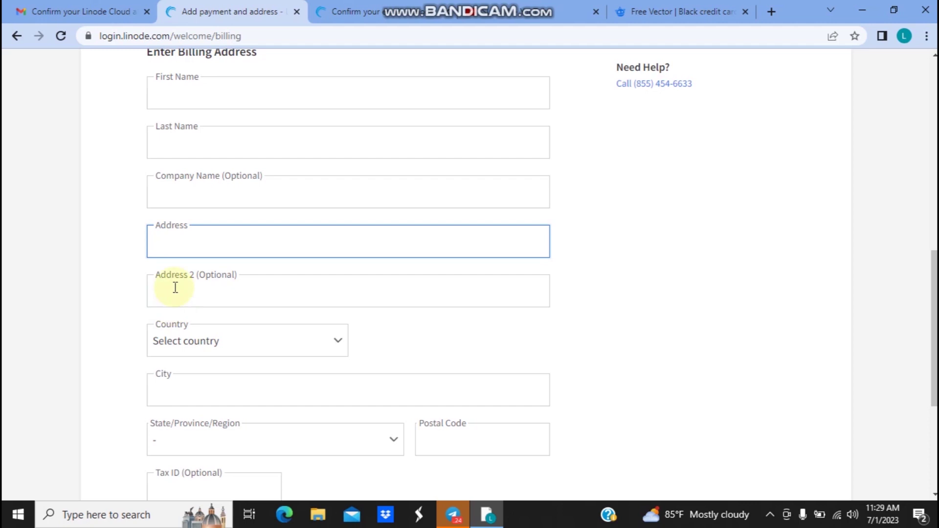
pyautogui.click(157, 296)
pyautogui.scroll(-2, 169, 253)
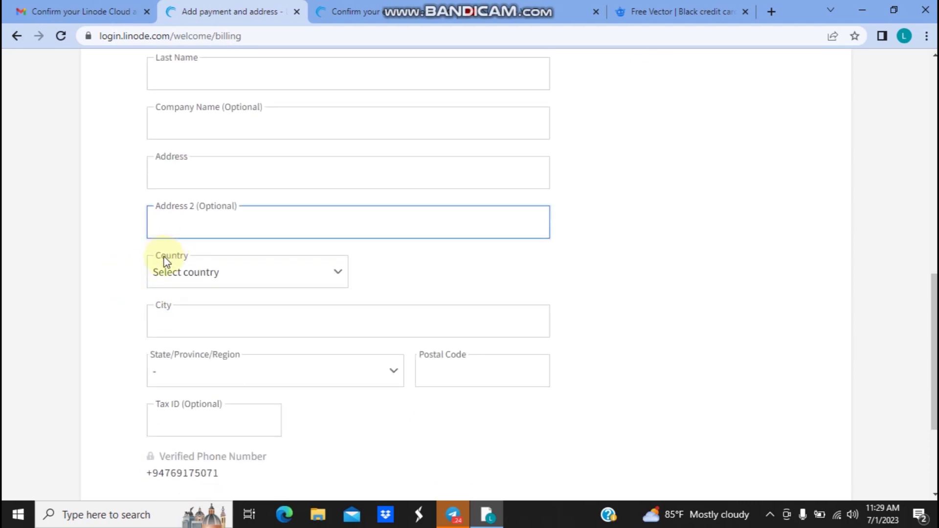
pyautogui.doubleClick(180, 257)
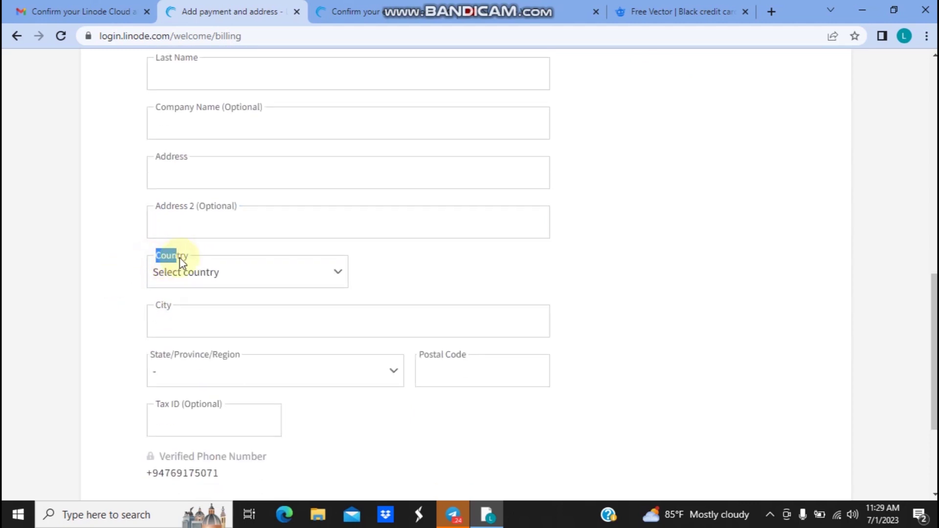
pyautogui.click(221, 272)
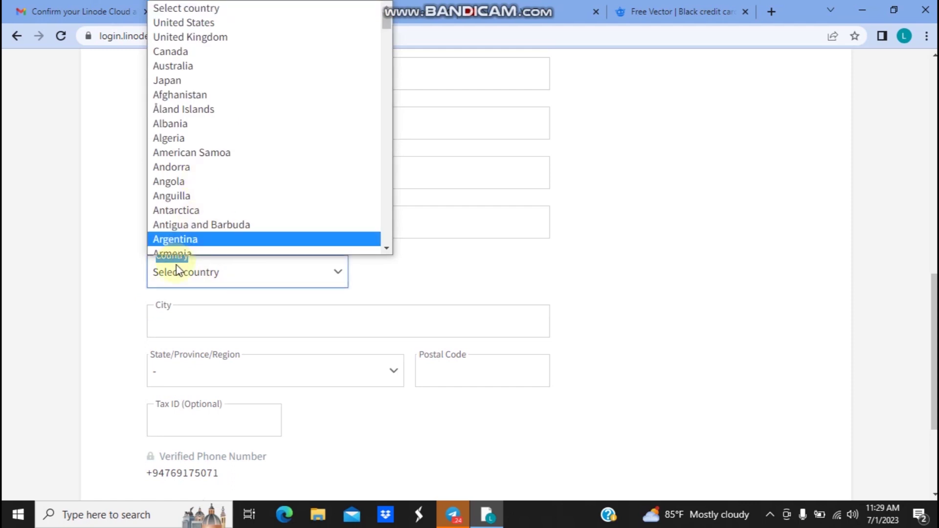
pyautogui.click(140, 282)
# - Point out City, State, Postal Code, Tax ID and the verified phone, leaving State unselected
pyautogui.scroll(-3, 150, 289)
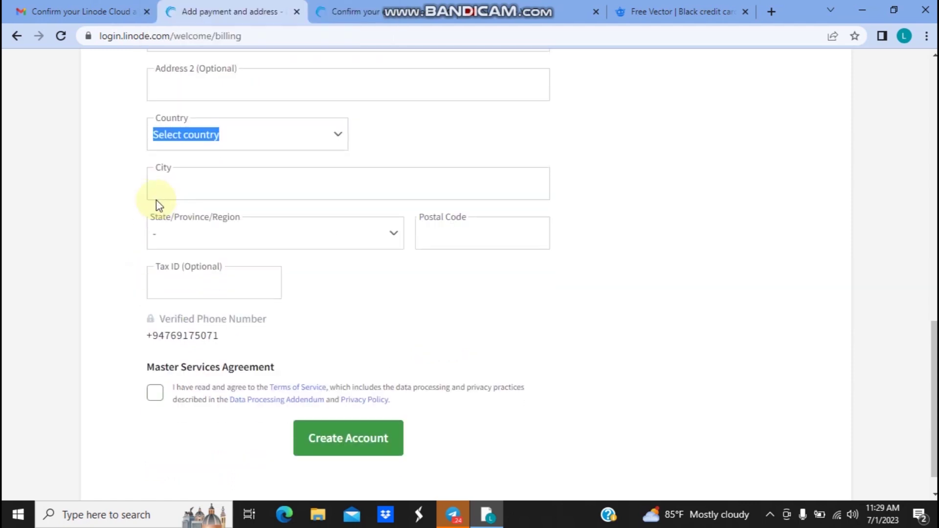
pyautogui.doubleClick(163, 172)
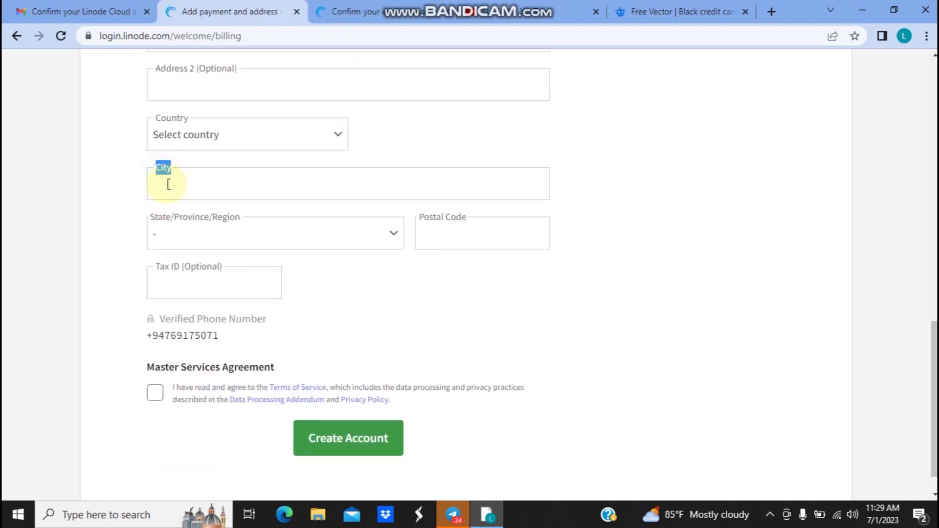
pyautogui.click(199, 183)
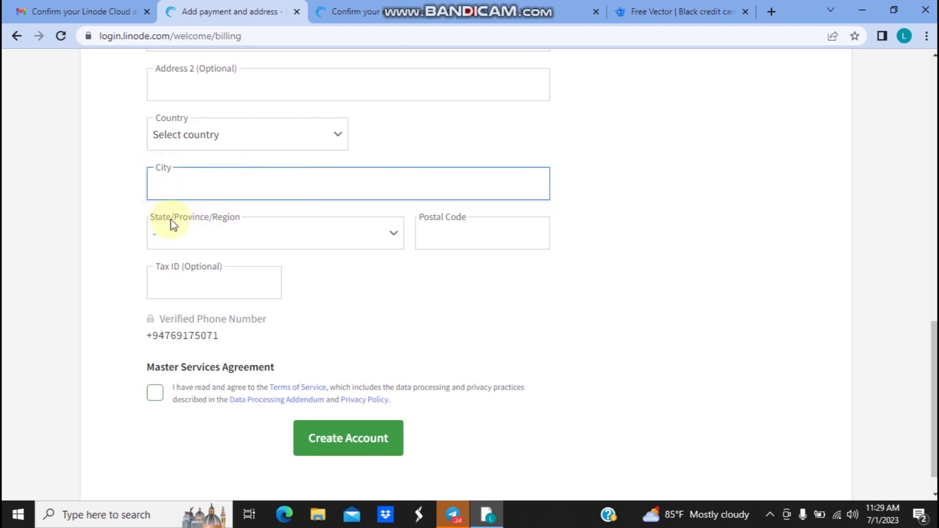
pyautogui.moveTo(150, 218); pyautogui.dragTo(195, 221)
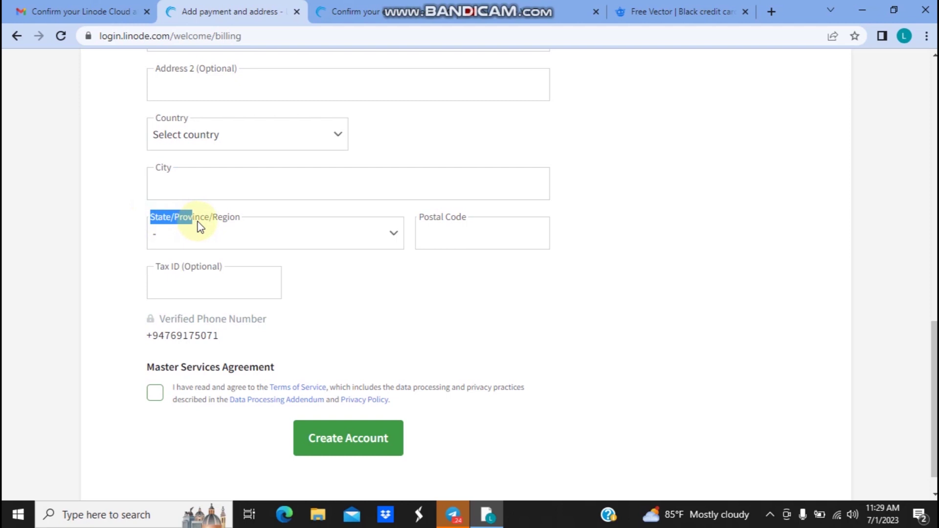
pyautogui.click(255, 238)
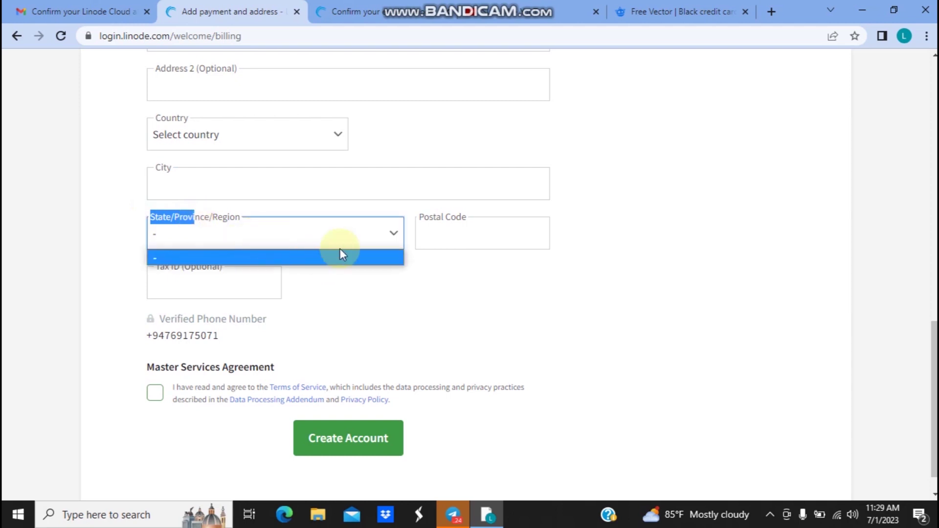
pyautogui.click(421, 278)
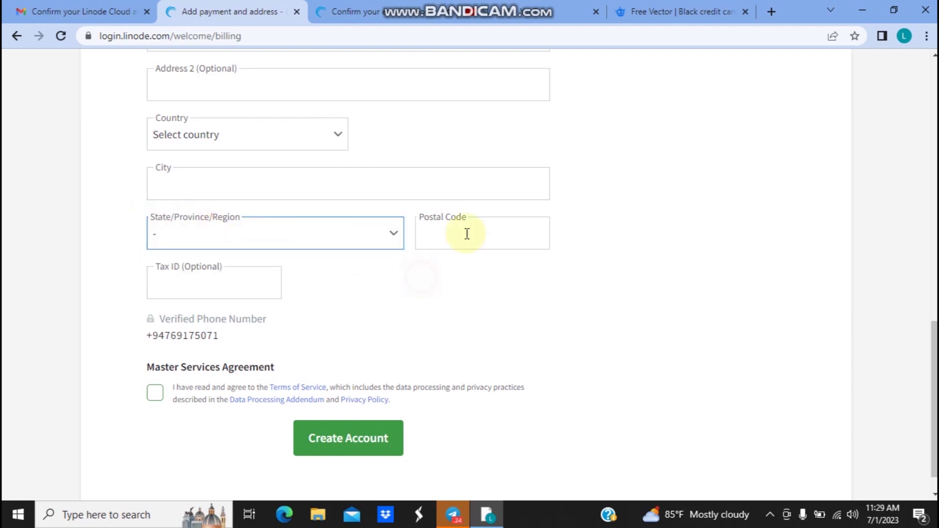
pyautogui.tripleClick(430, 221)
pyautogui.click(429, 223)
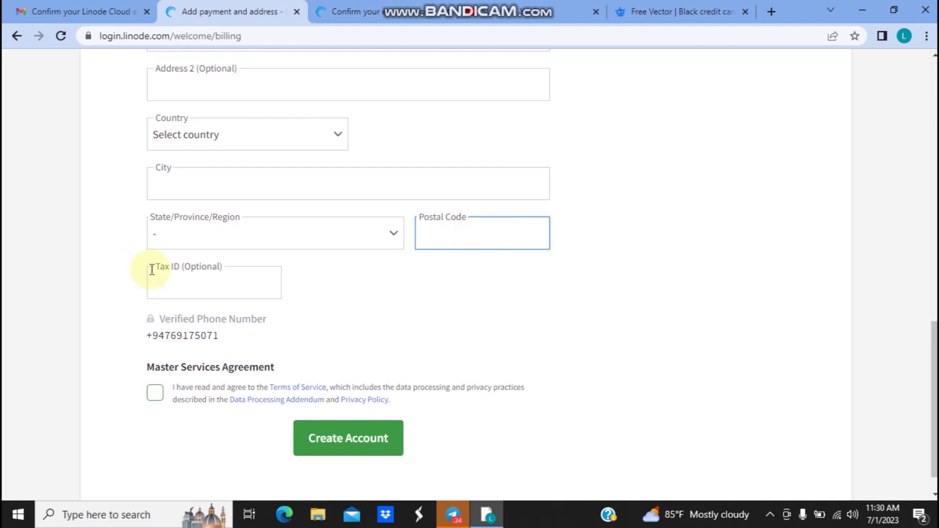
pyautogui.moveTo(158, 272); pyautogui.dragTo(190, 272)
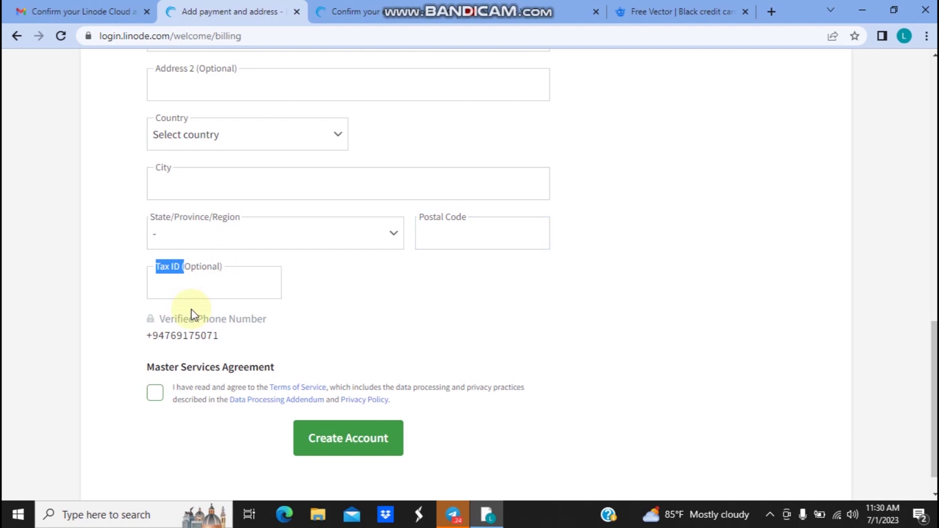
pyautogui.doubleClick(159, 336)
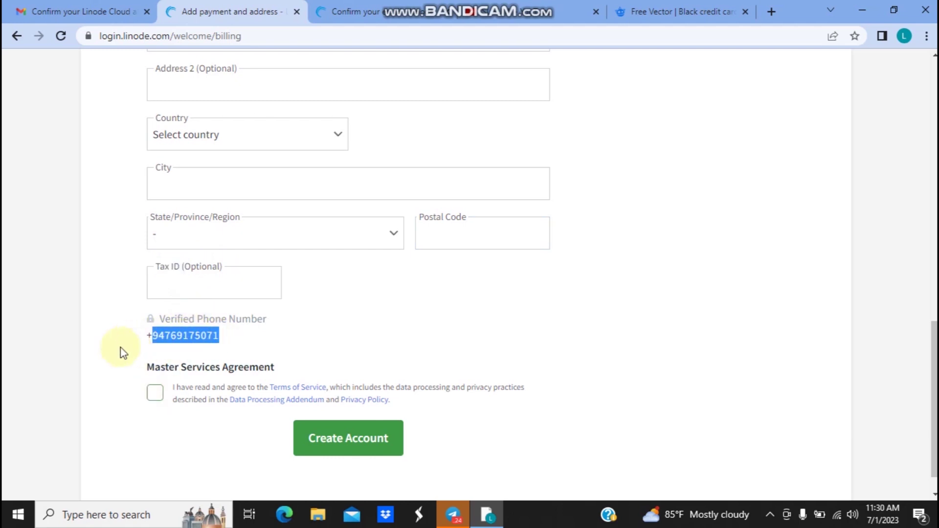
# - Tick the checkbox agreeing to the Master Services Agreement
pyautogui.scroll(-1, 120, 352)
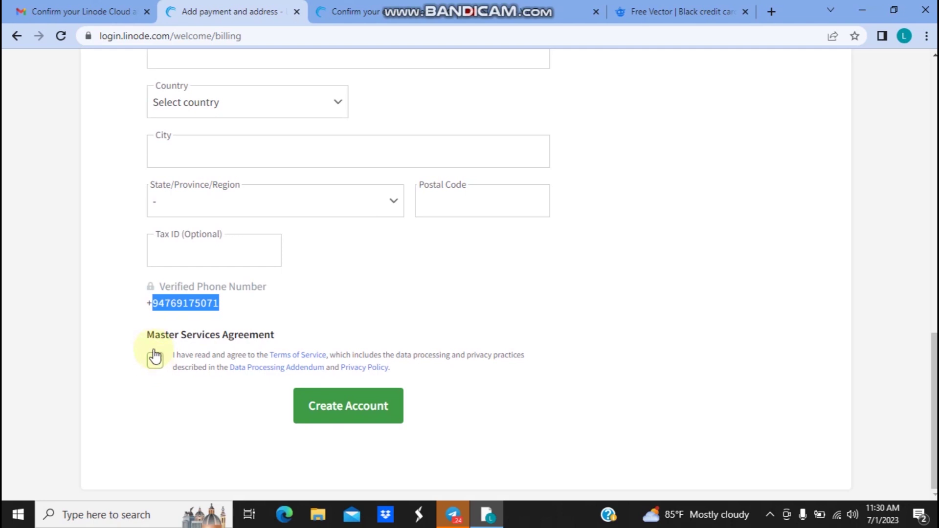
pyautogui.click(152, 364)
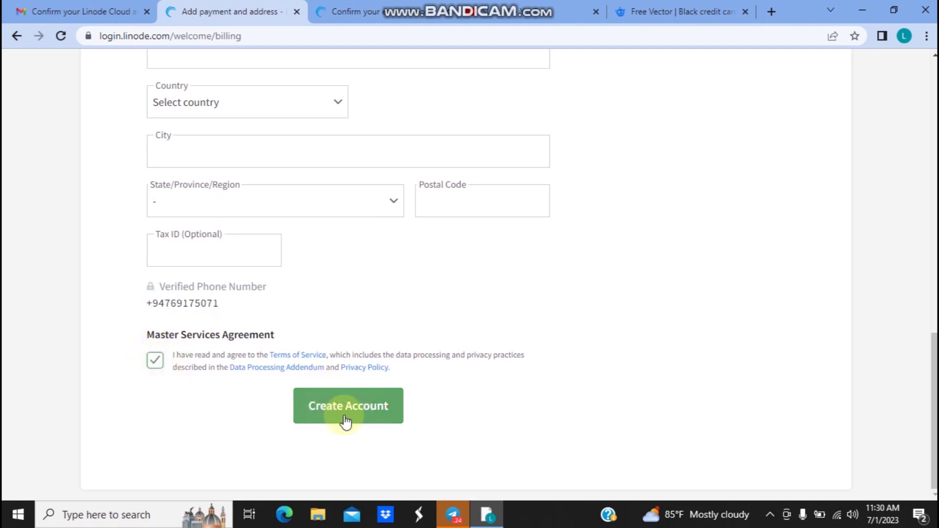
pyautogui.scroll(14, 355, 403)
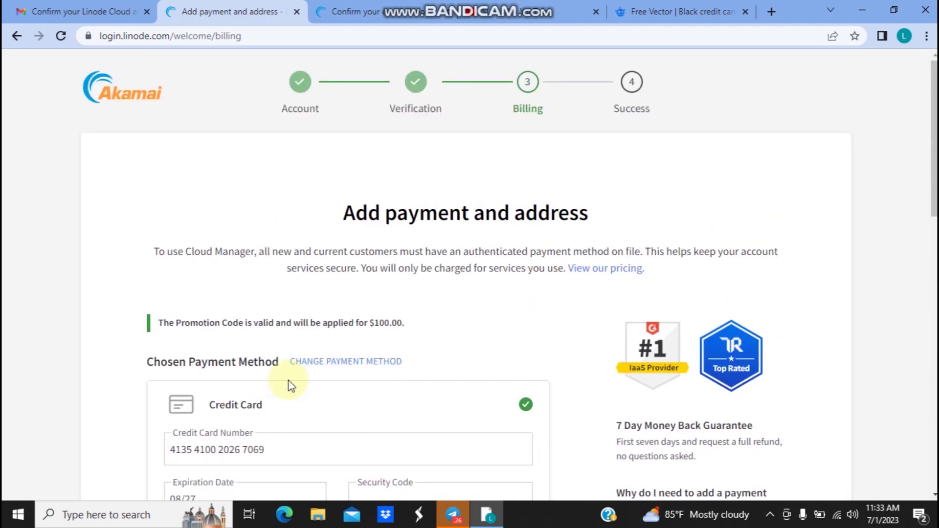
# - Review the payment and billing form, then create the account with Create Account
pyautogui.scroll(-3, 241, 376)
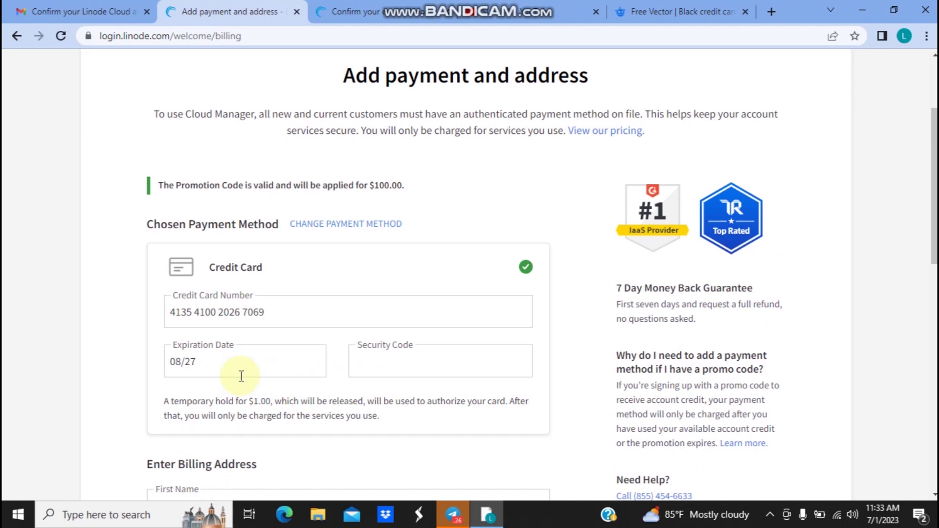
pyautogui.scroll(-7, 215, 372)
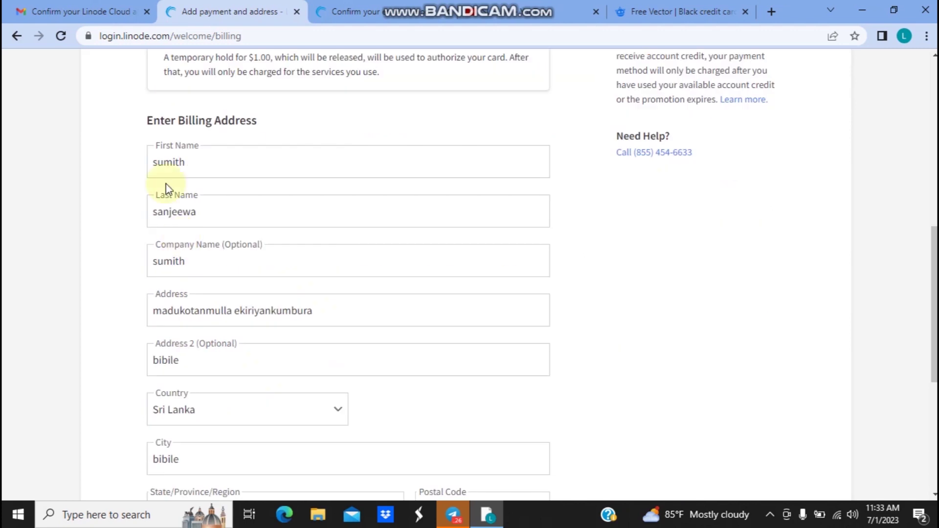
pyautogui.scroll(-3, 256, 349)
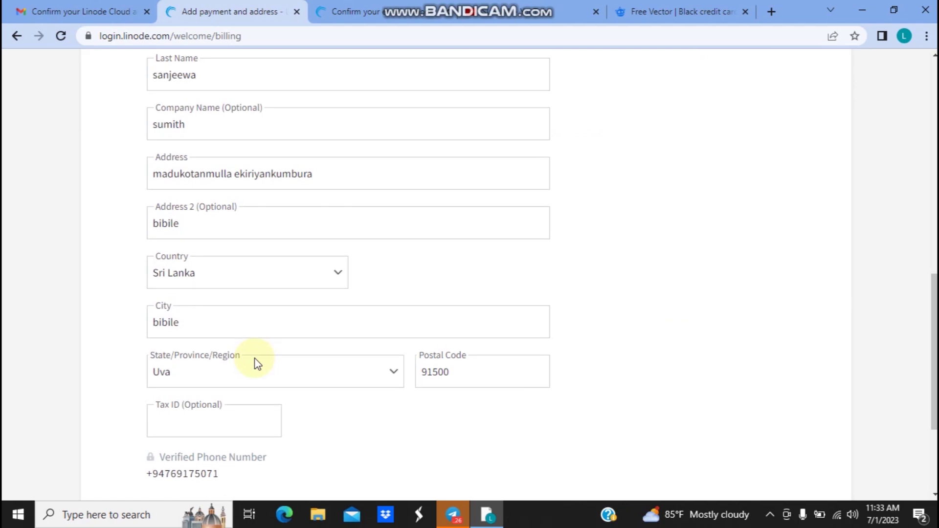
pyautogui.scroll(7, 256, 362)
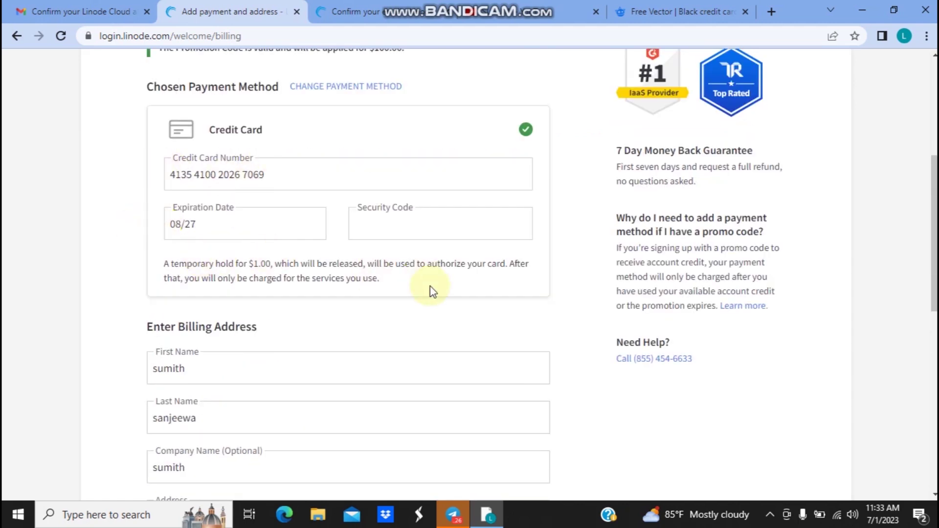
pyautogui.scroll(-10, 432, 291)
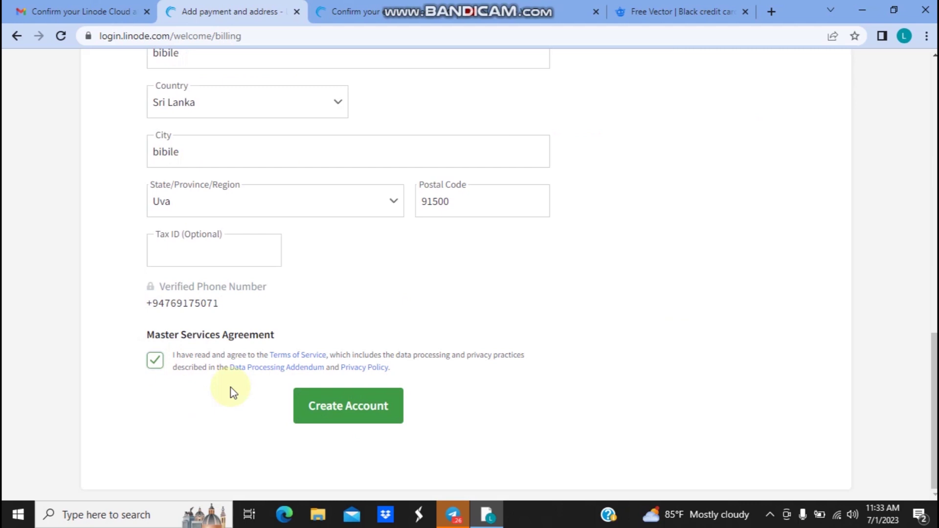
pyautogui.click(347, 409)
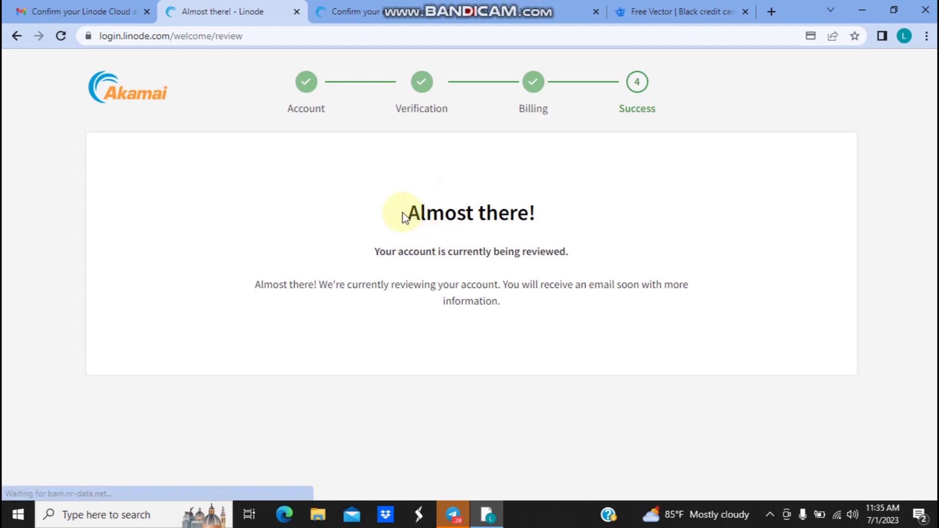
# - Highlight the Almost there! heading and under-review message, then return to the Gmail confirmation email tab
pyautogui.moveTo(377, 253); pyautogui.dragTo(567, 251)
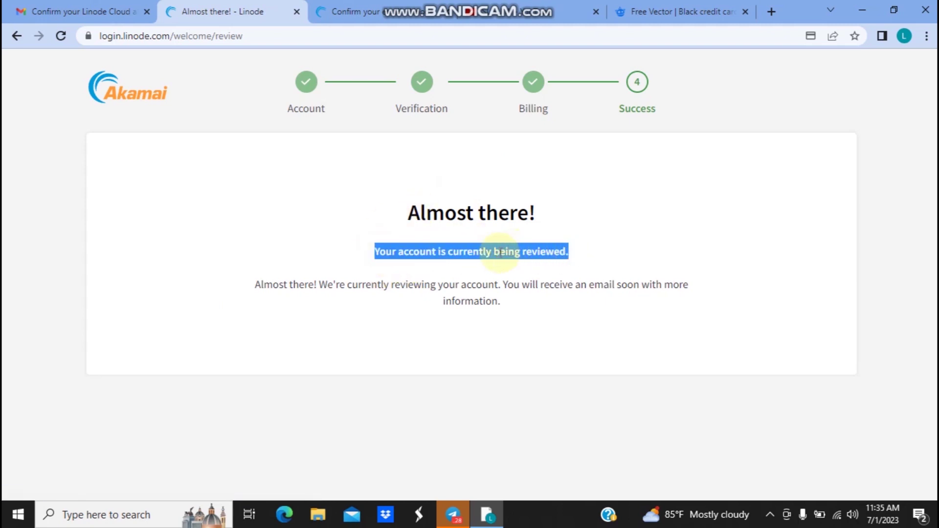
pyautogui.moveTo(399, 212); pyautogui.dragTo(553, 218)
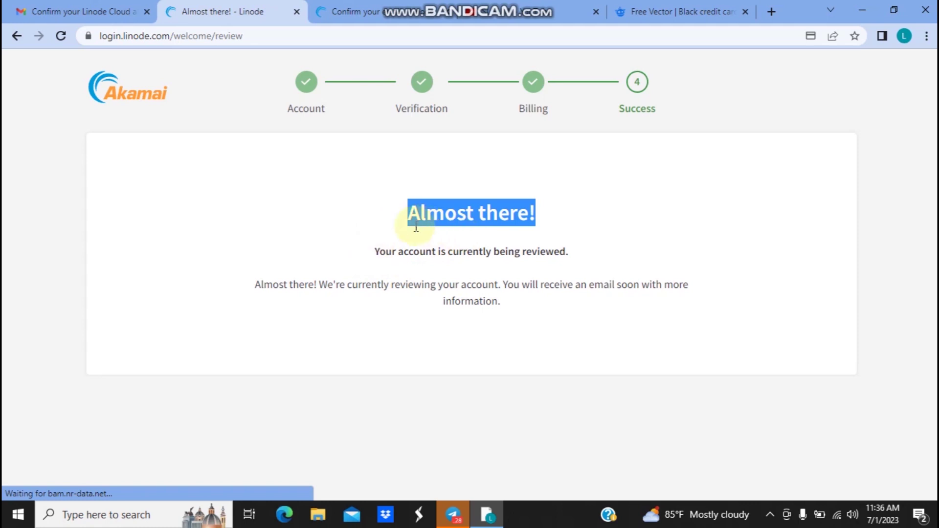
pyautogui.click(124, 10)
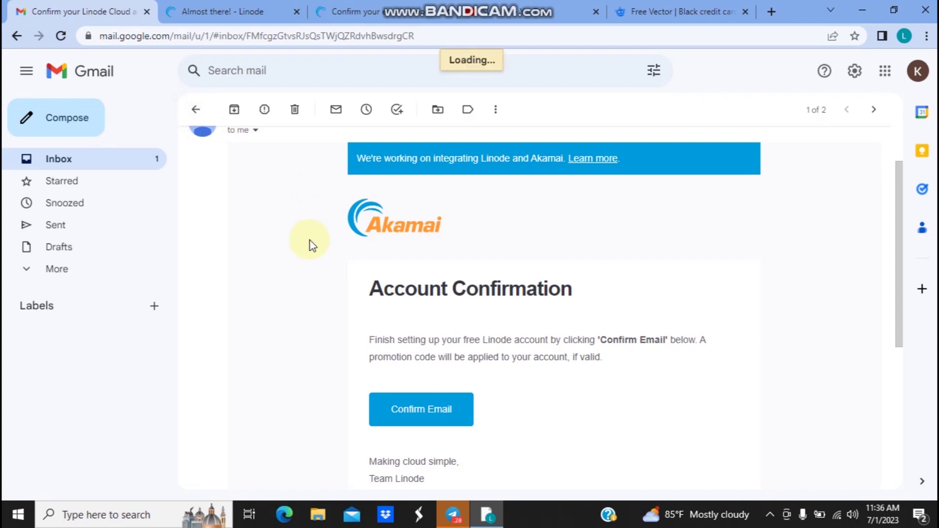
# - Go back to the Gmail inbox and open the new noreply Signup Cancellation email
pyautogui.click(14, 37)
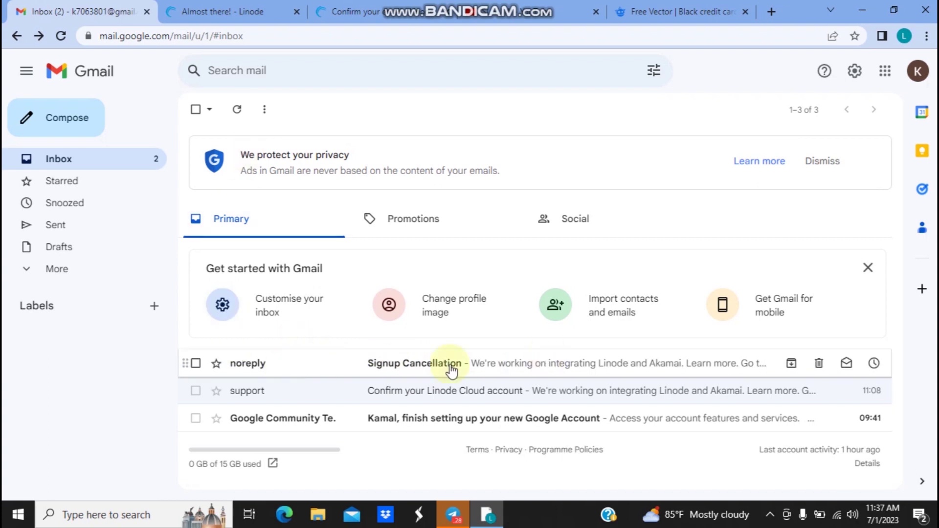
pyautogui.click(428, 368)
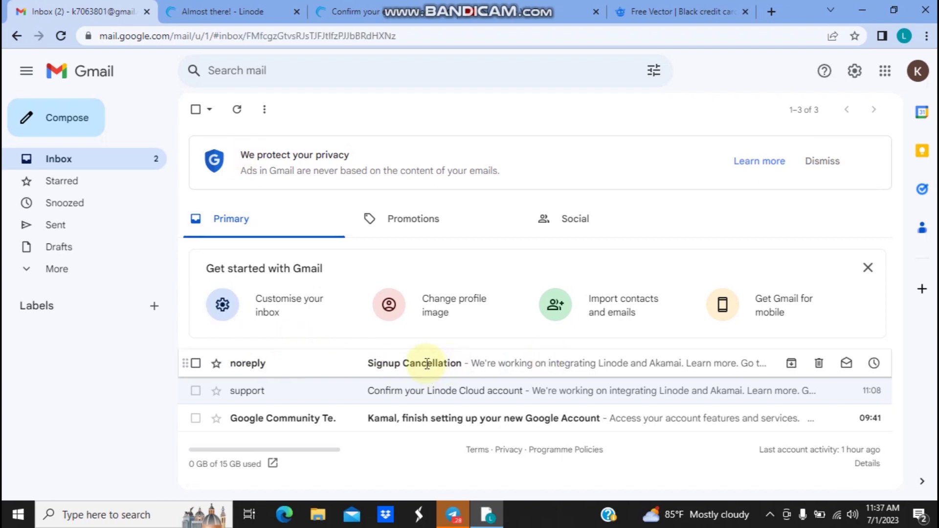
# - Scroll down the email and highlight the cancellation paragraph to read it
pyautogui.scroll(-2, 534, 312)
pyautogui.scroll(-1, 534, 312)
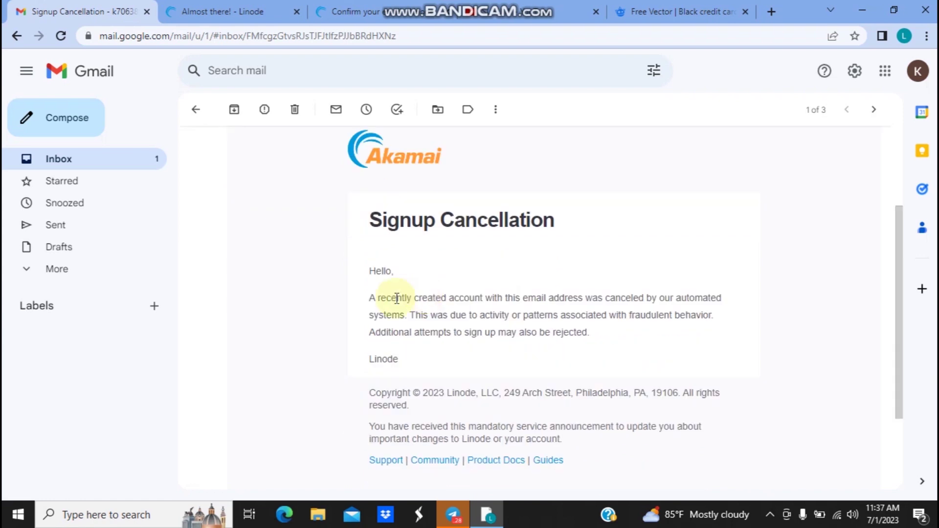
pyautogui.moveTo(374, 298); pyautogui.dragTo(587, 317)
pyautogui.click(457, 296)
pyautogui.moveTo(372, 300); pyautogui.dragTo(594, 338)
pyautogui.click(578, 331)
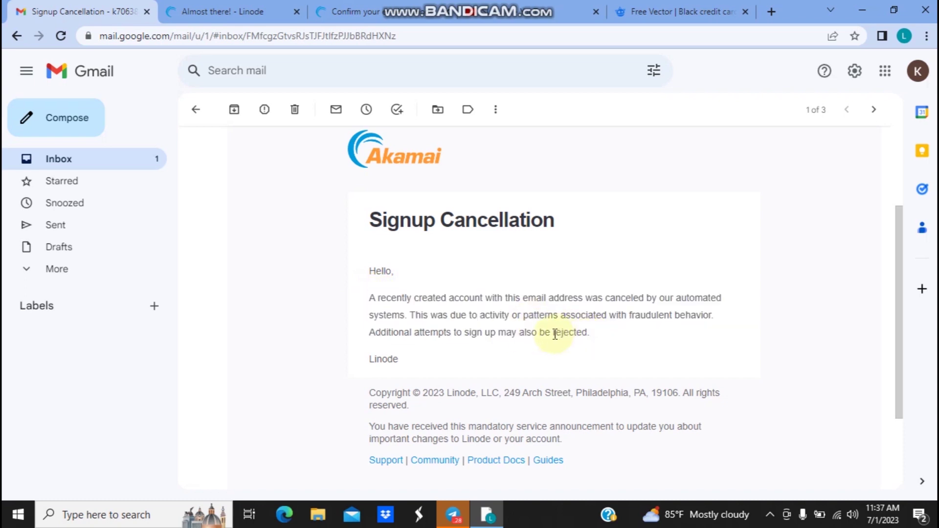
# - Pick out the word 'rejected', then return to the inbox and the 'Almost there! - Linode' tab
pyautogui.doubleClick(554, 334)
pyautogui.click(560, 331)
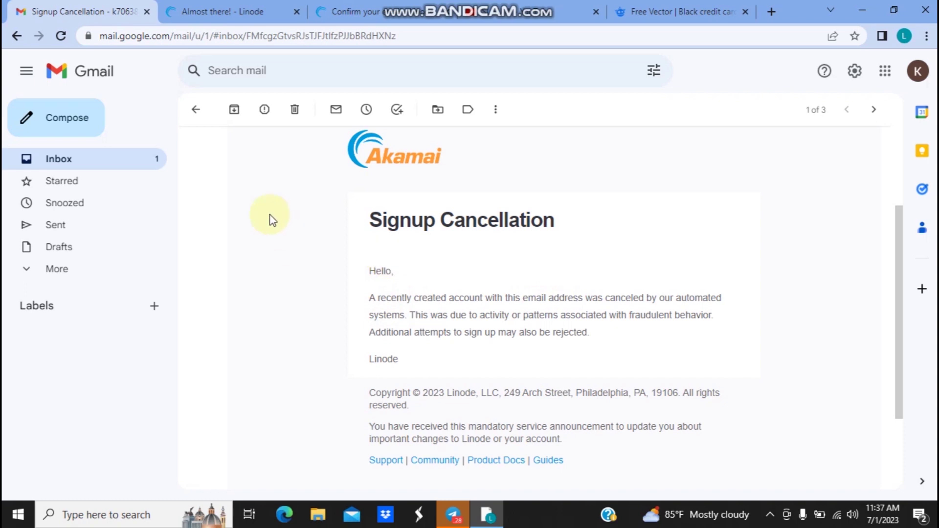
pyautogui.click(196, 109)
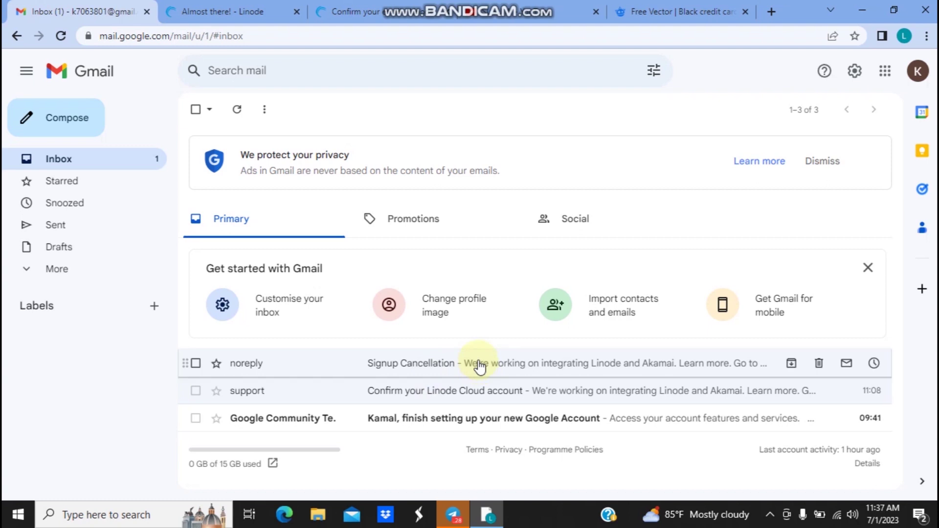
pyautogui.click(223, 11)
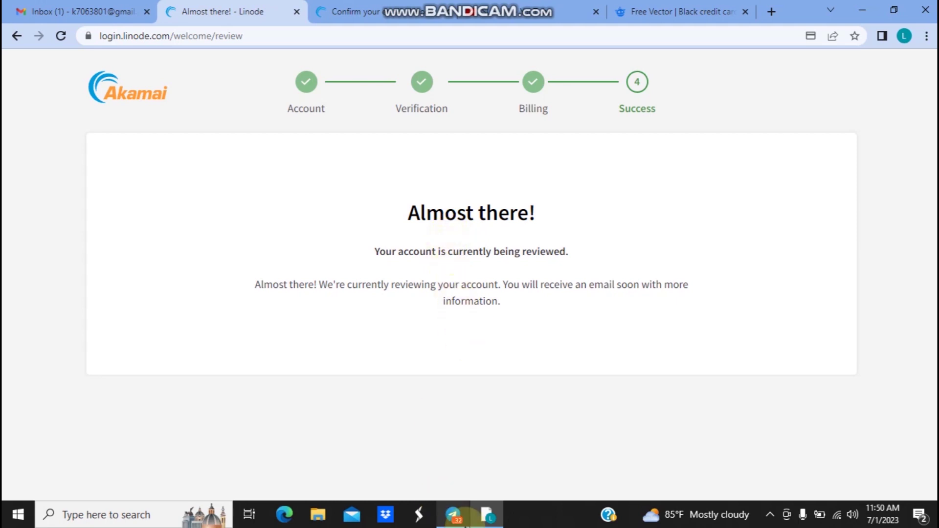
pyautogui.hotkey('alt', 'Tab')
pyautogui.scroll(-2, 650, 270)
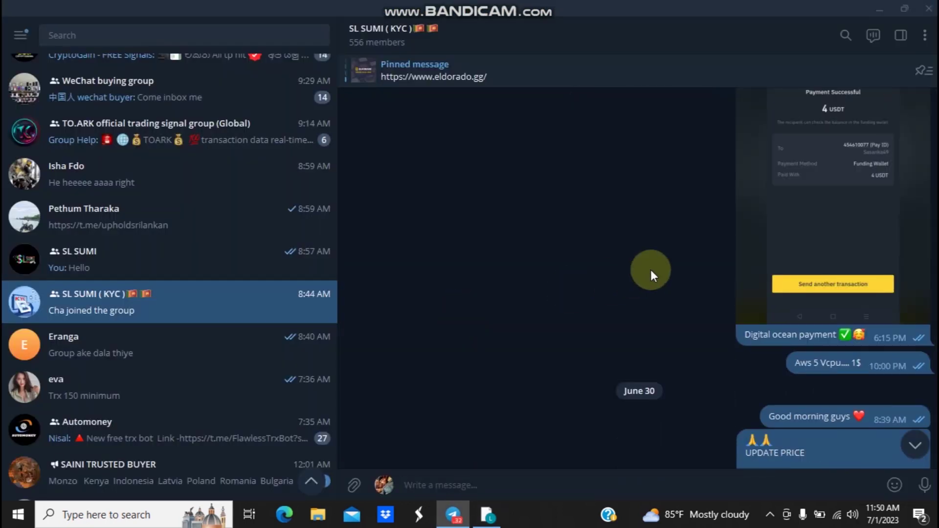
pyautogui.scroll(-5, 652, 270)
pyautogui.scroll(-3, 703, 259)
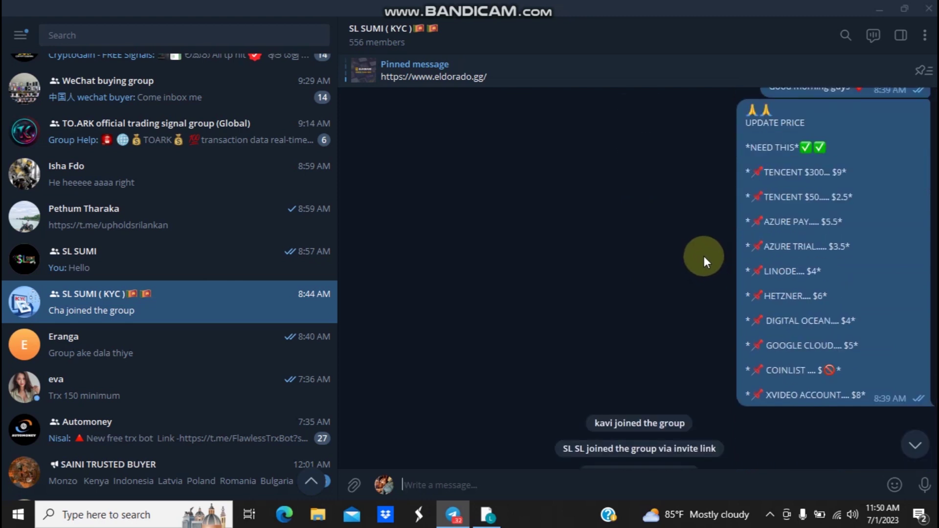
pyautogui.scroll(8, 704, 264)
pyautogui.scroll(8, 721, 291)
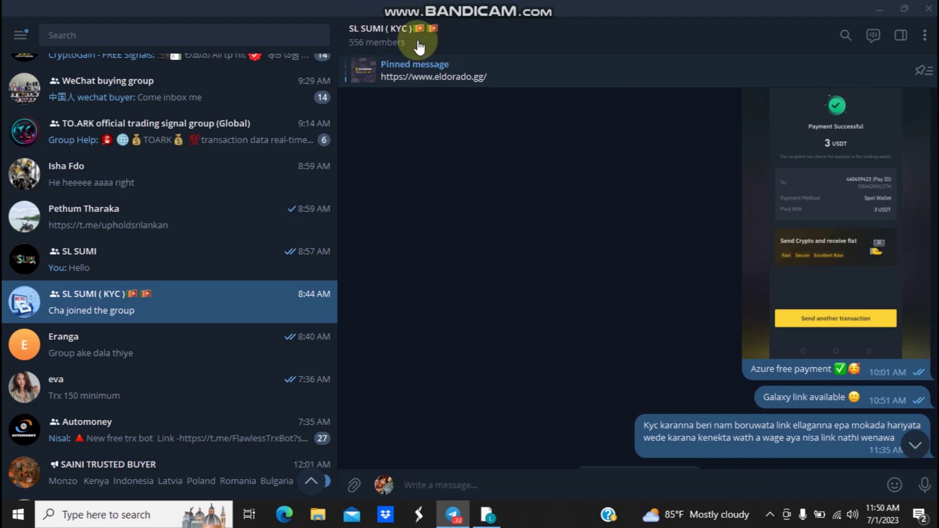
pyautogui.scroll(-3, 708, 298)
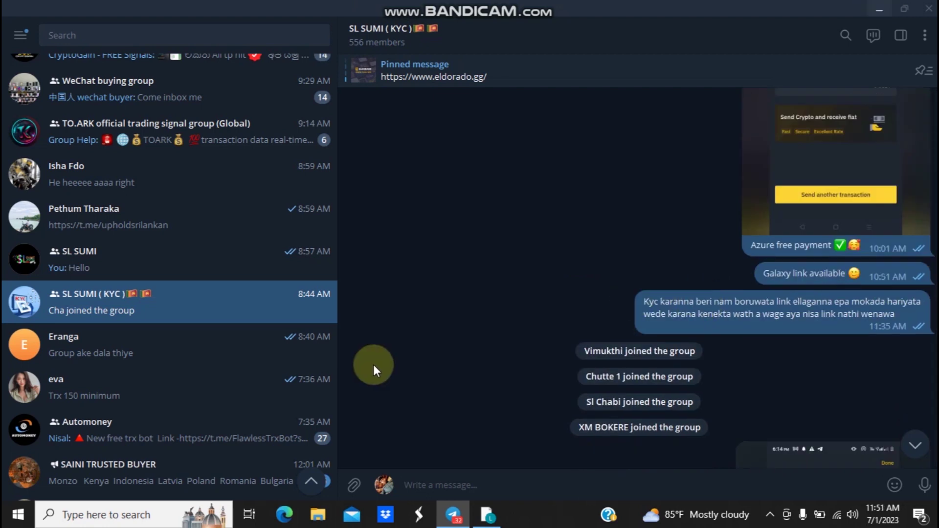
pyautogui.hotkey('alt', 'Tab')
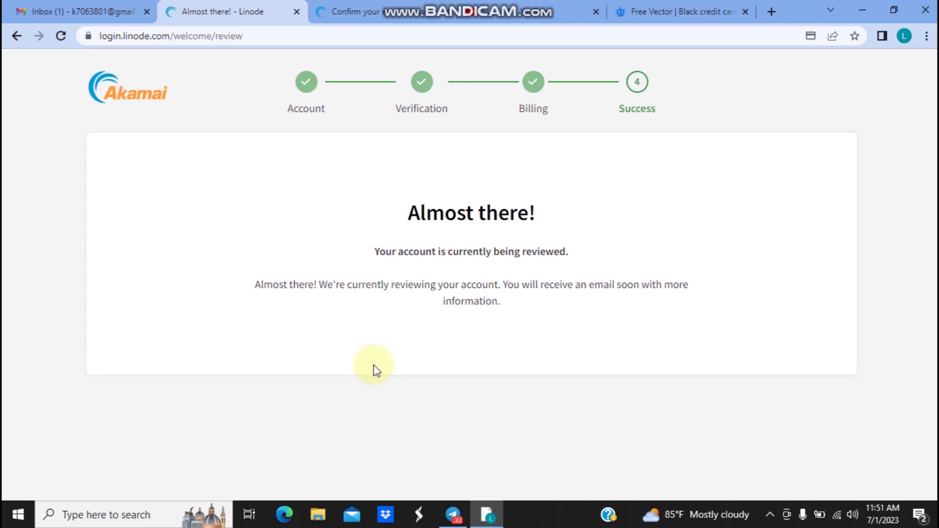